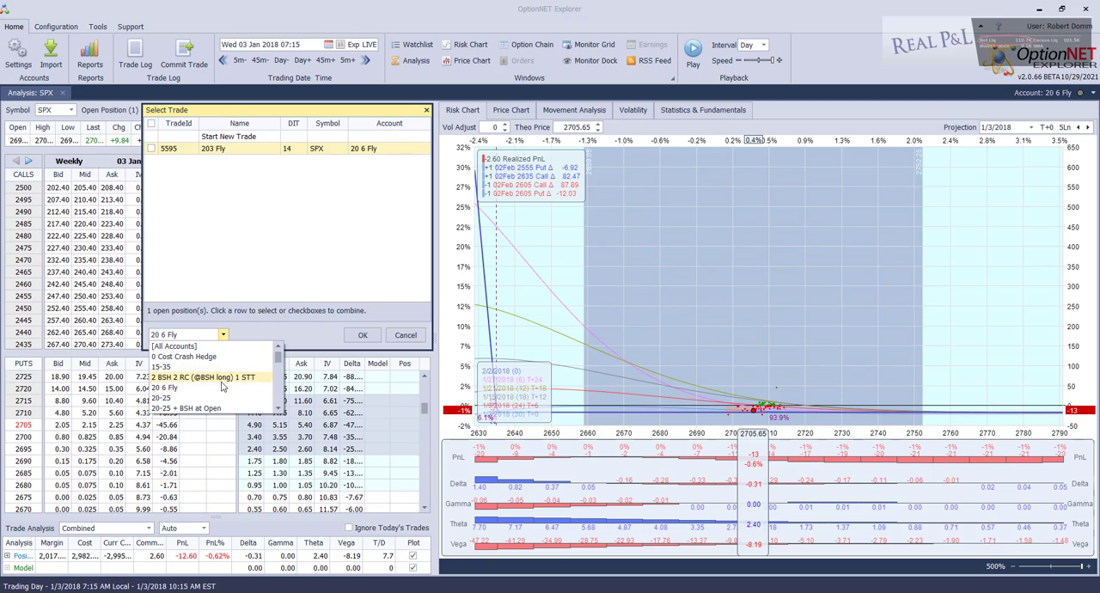
Look through the list of available accounts in the trade selection, keeping 20 6 Fly, and confirm the dialog
scroll(258, 380, "down", 5)
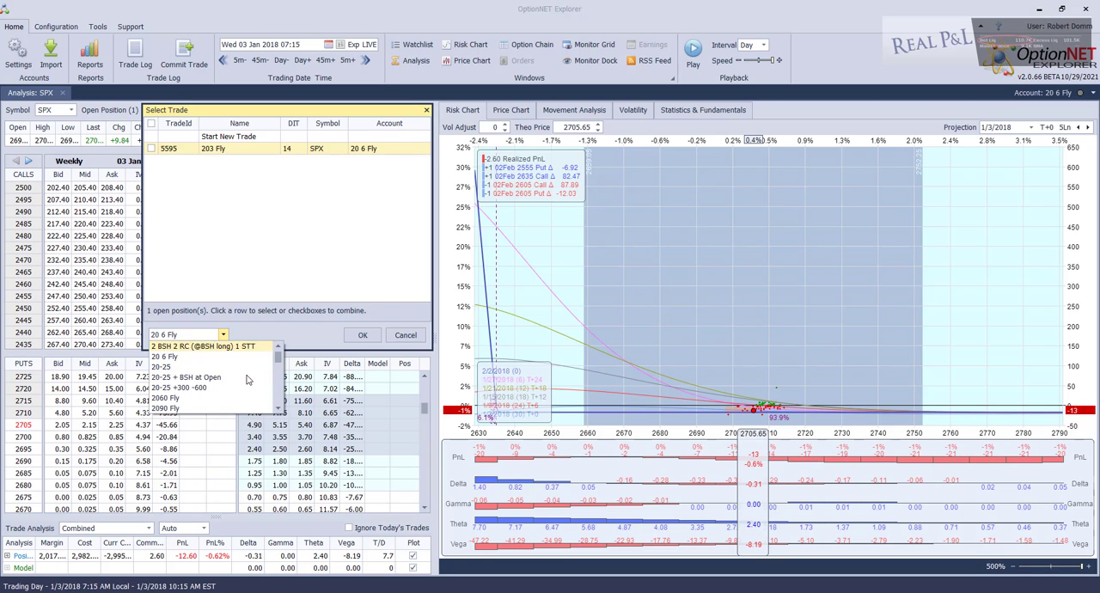
scroll(237, 378, "down", 5)
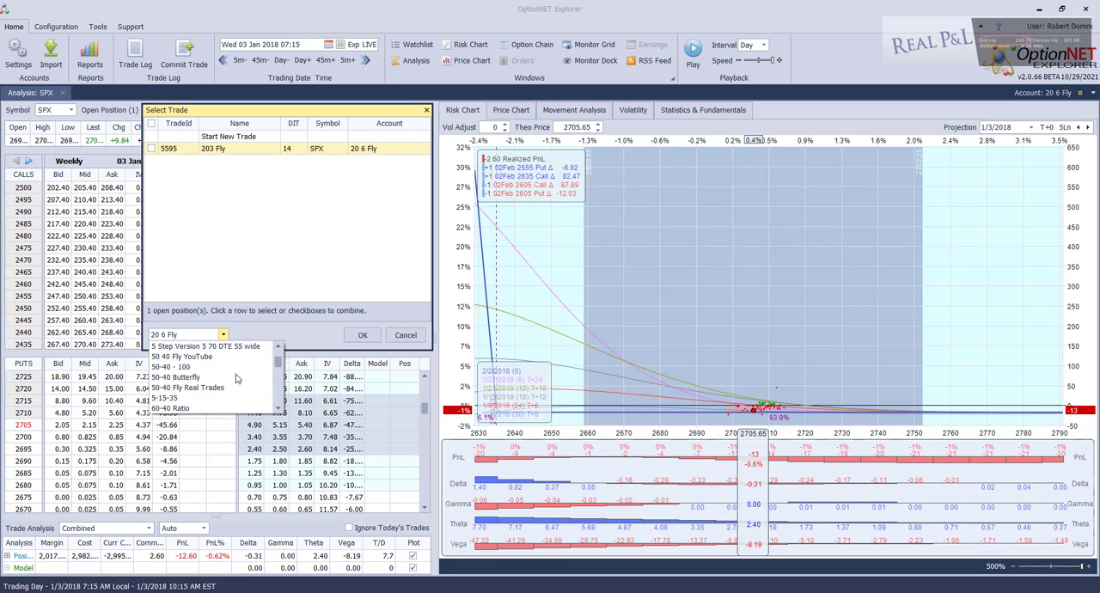
scroll(238, 378, "down", 3)
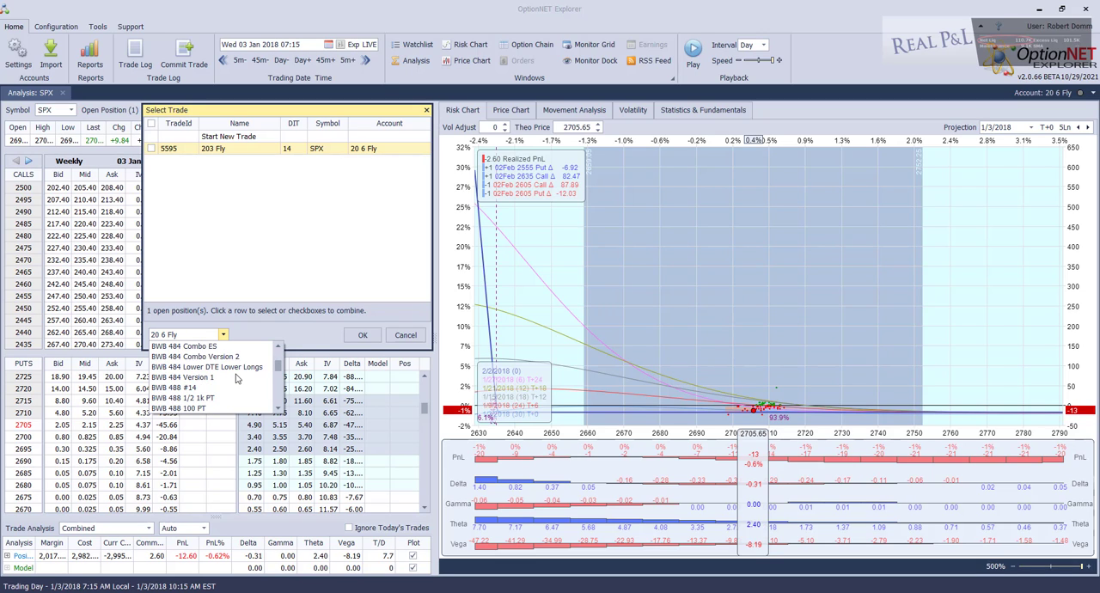
scroll(237, 378, "down", 1)
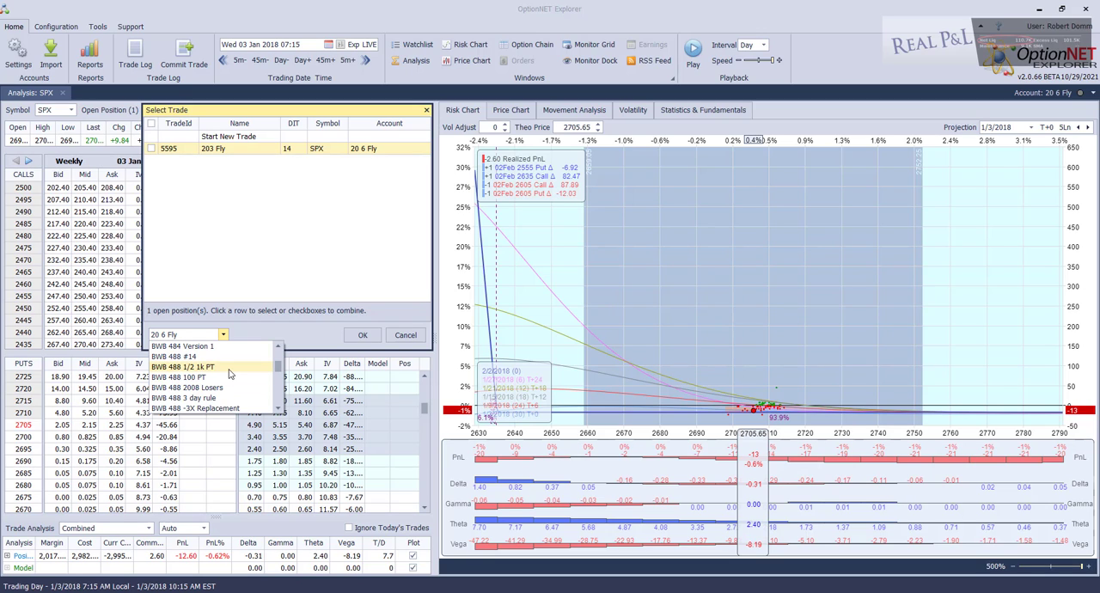
scroll(230, 373, "down", 6)
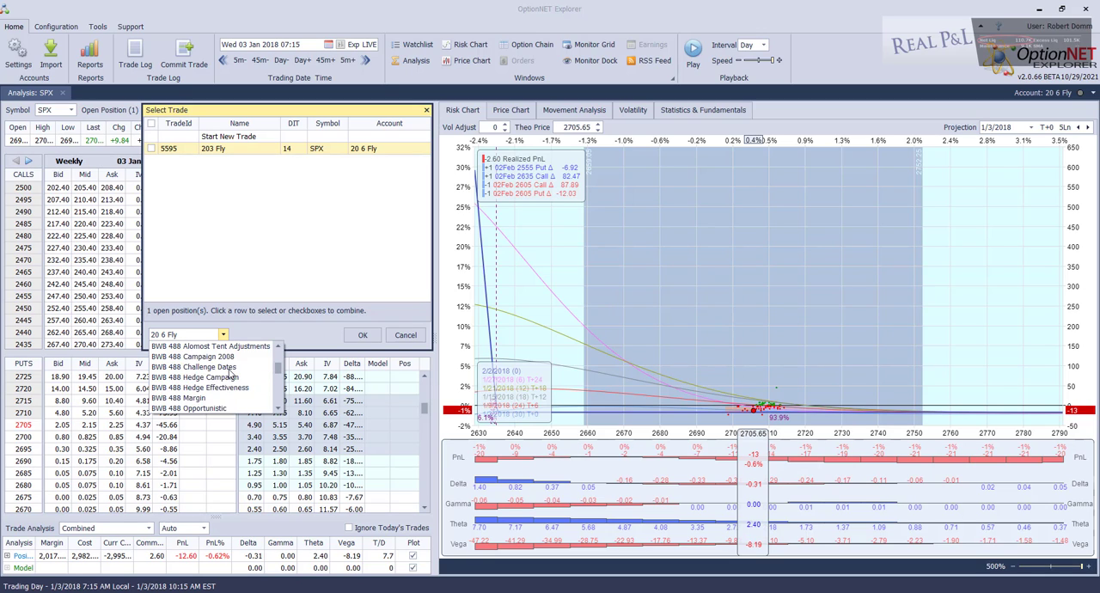
scroll(230, 373, "down", 8)
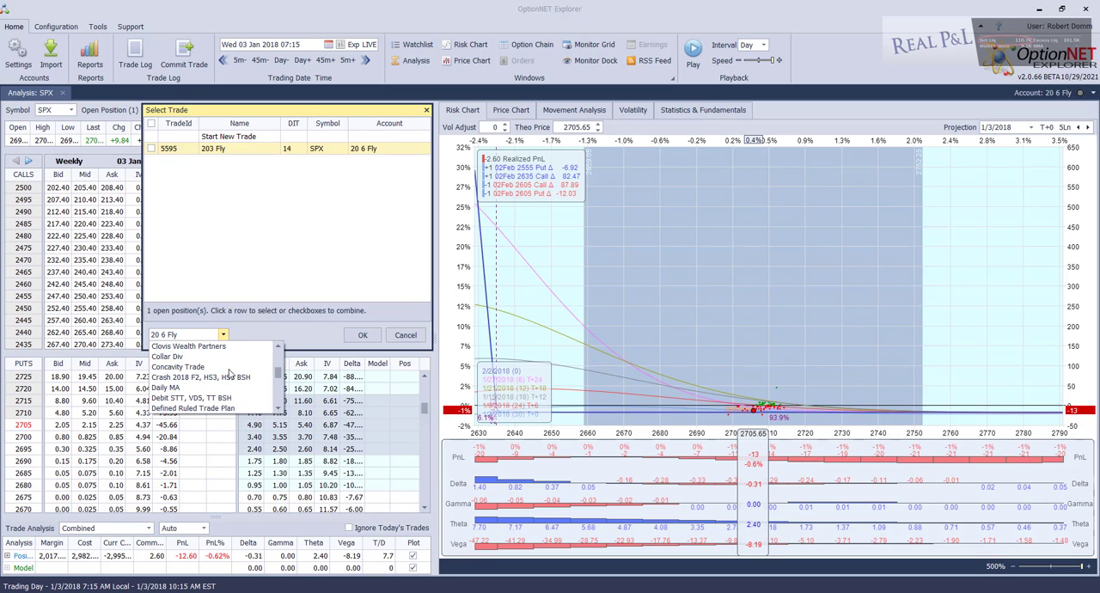
scroll(230, 373, "down", 3)
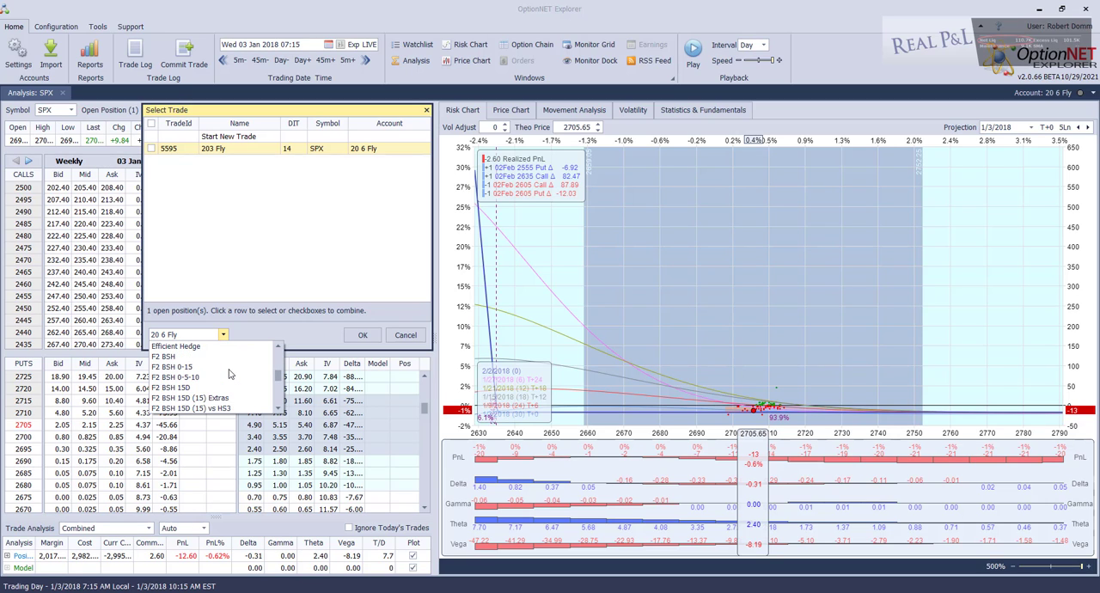
scroll(230, 373, "down", 8)
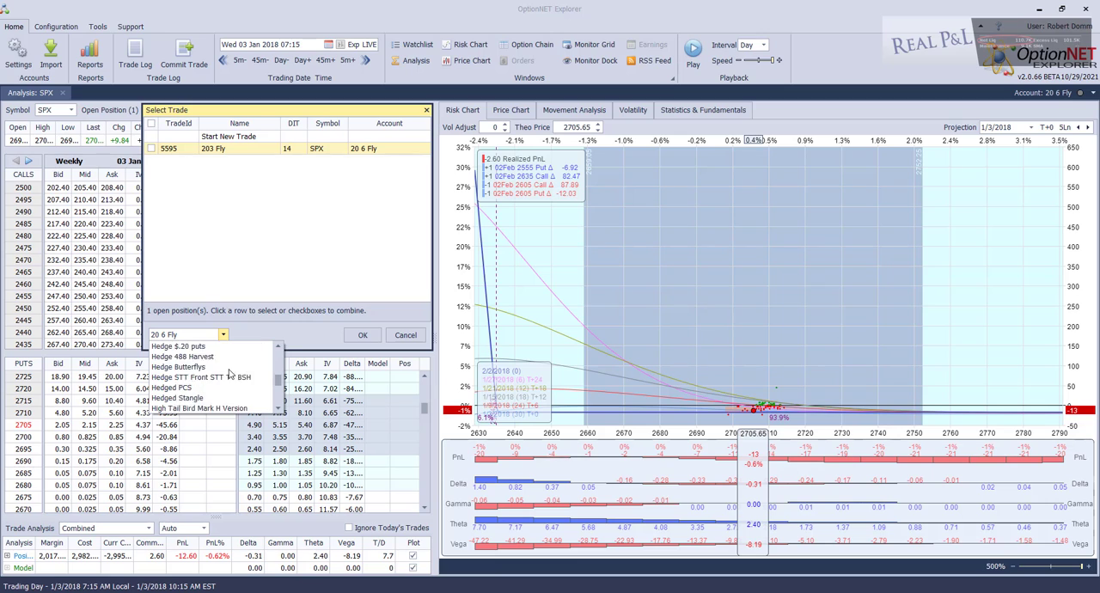
scroll(230, 373, "down", 8)
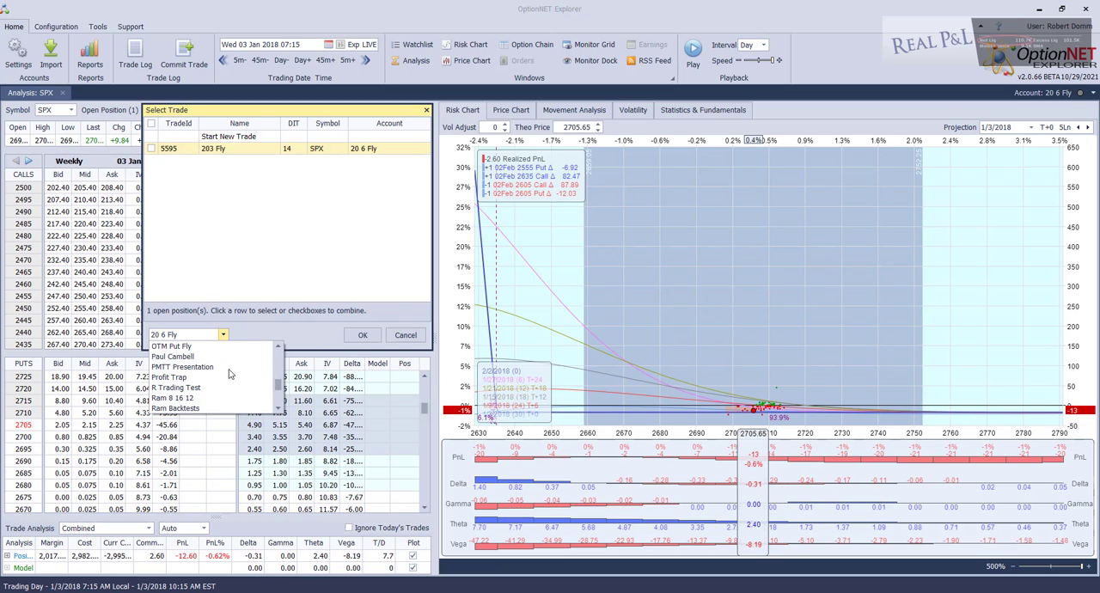
scroll(230, 373, "down", 8)
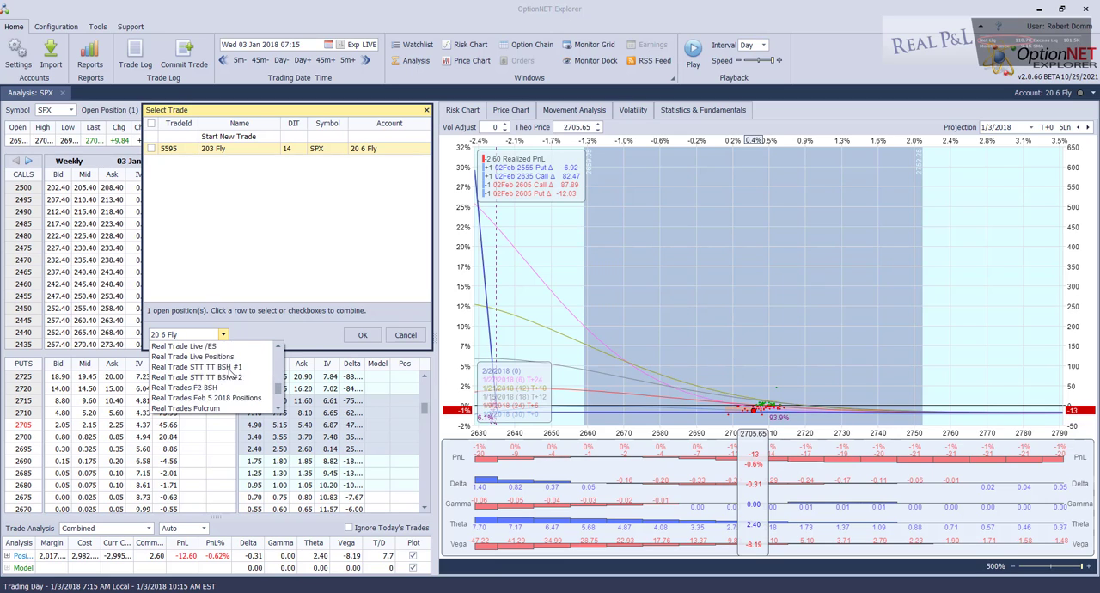
scroll(230, 373, "down", 8)
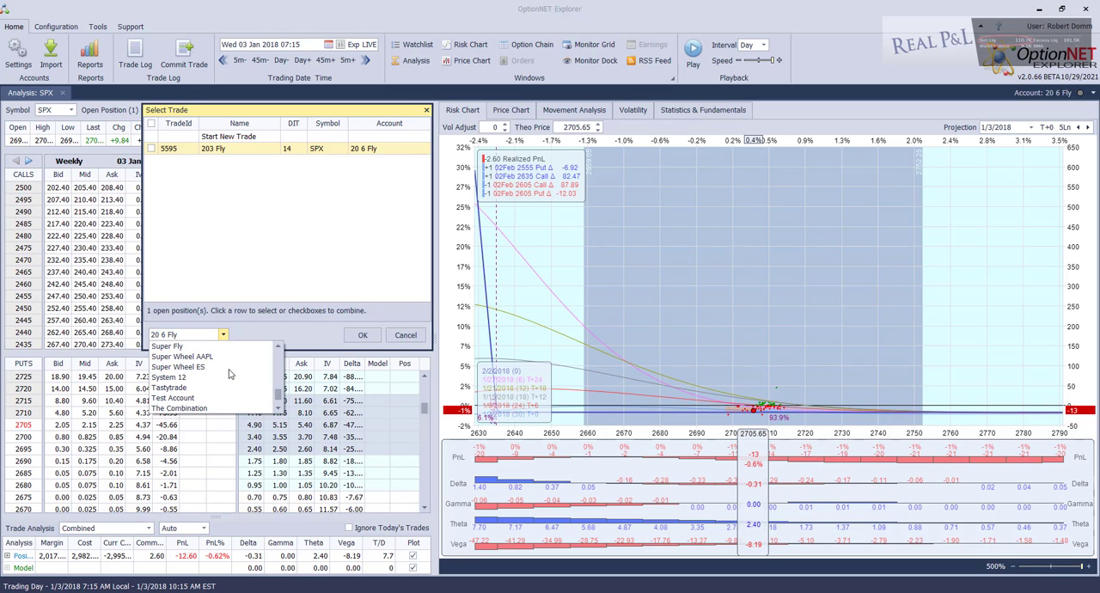
scroll(230, 372, "down", 4)
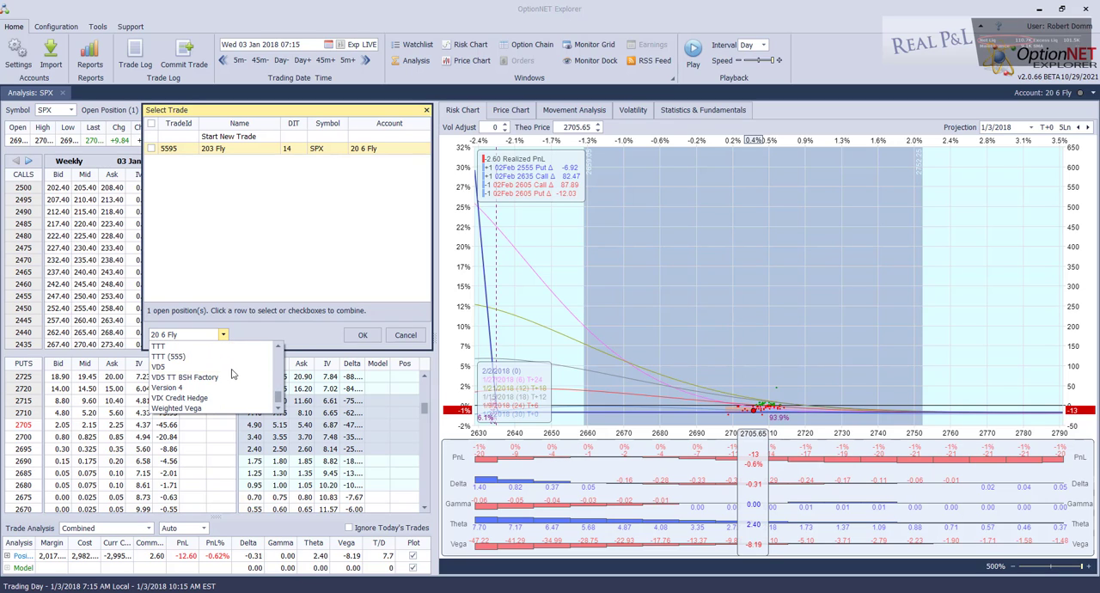
left_click(222, 334)
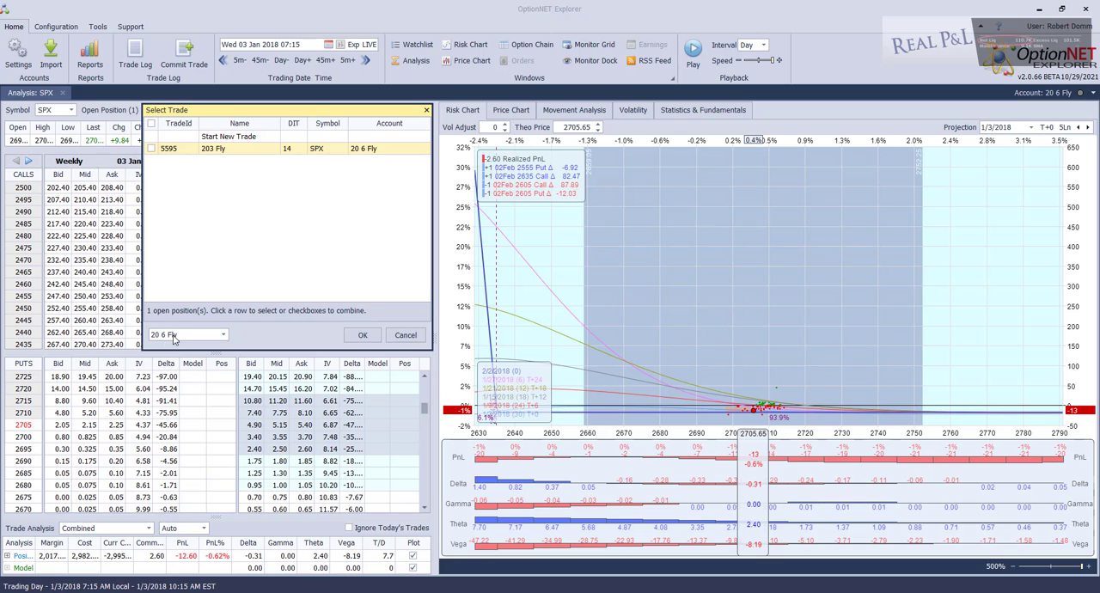
left_click(362, 335)
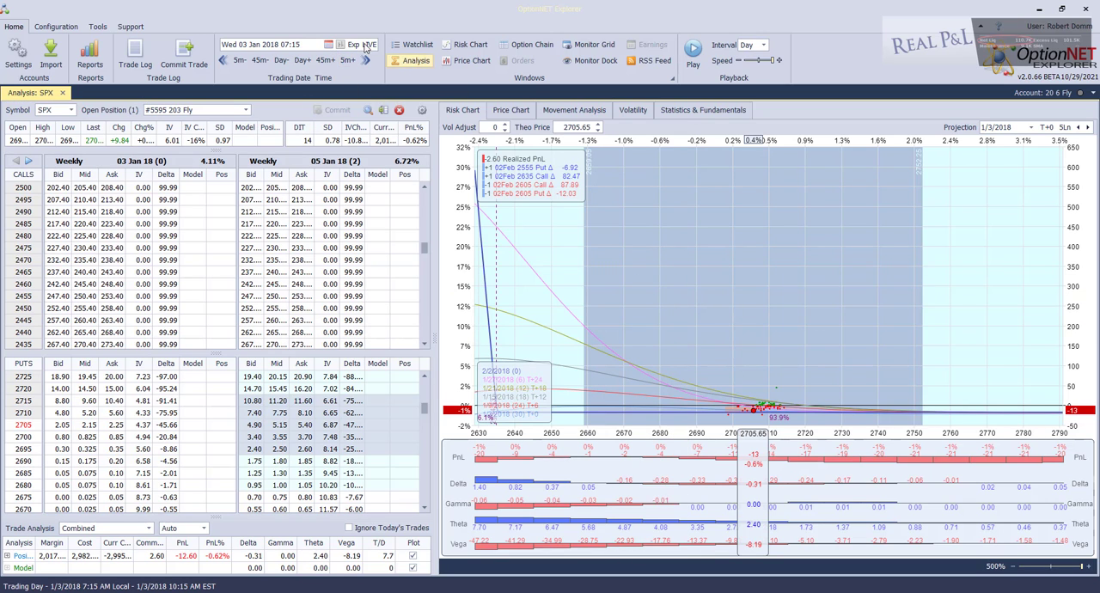
Set the trading date to 16 January 2018
left_click(329, 45)
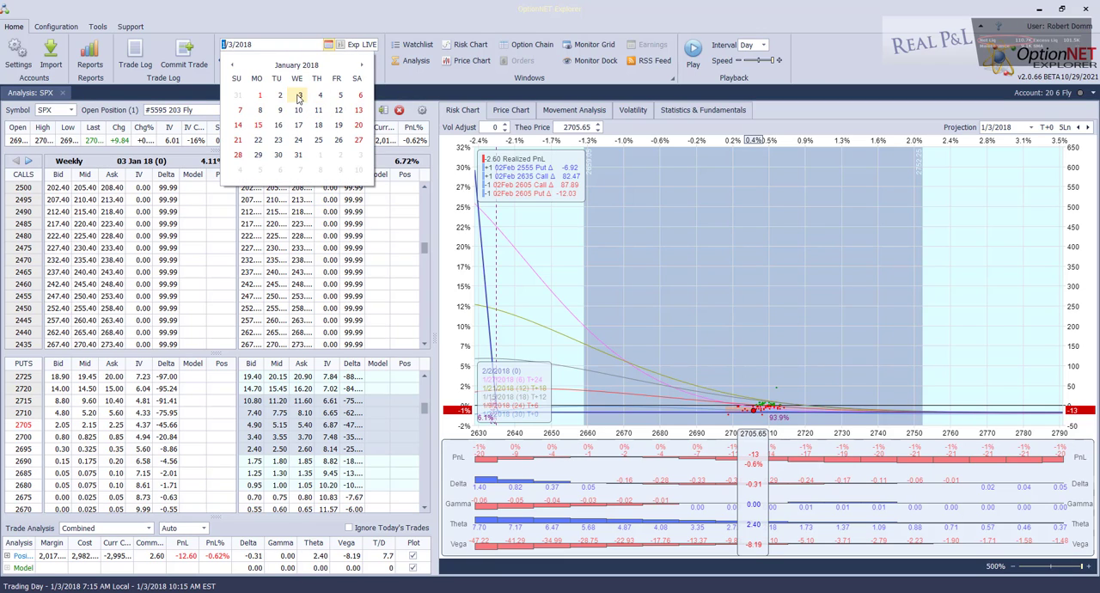
left_click(278, 125)
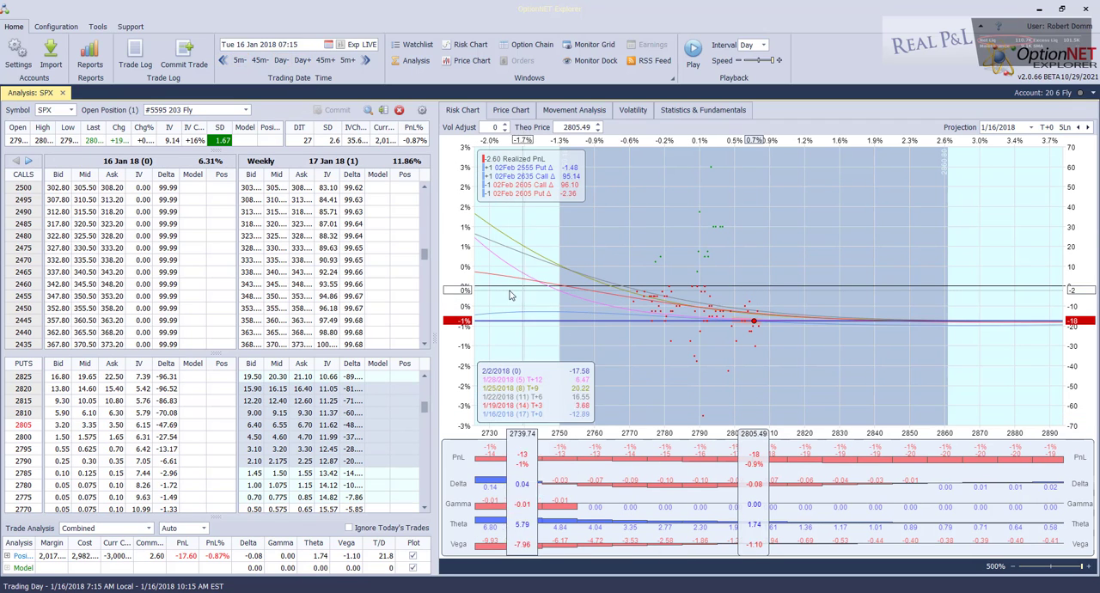
Load the symbol M and check its open positions in the 20 6 Fly account
double_click(55, 112)
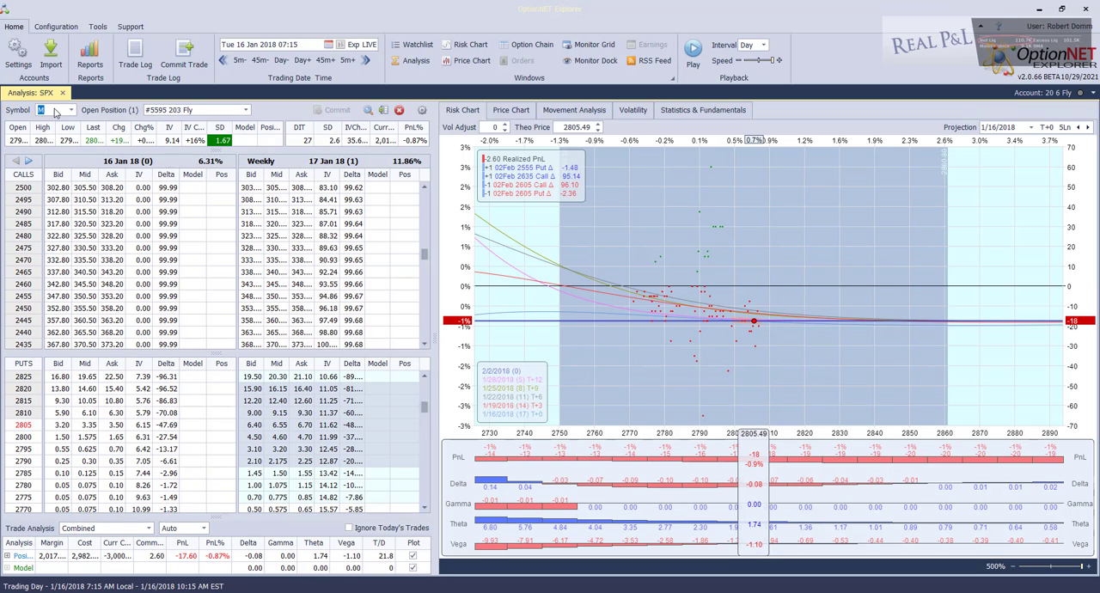
type("M")
key("Return")
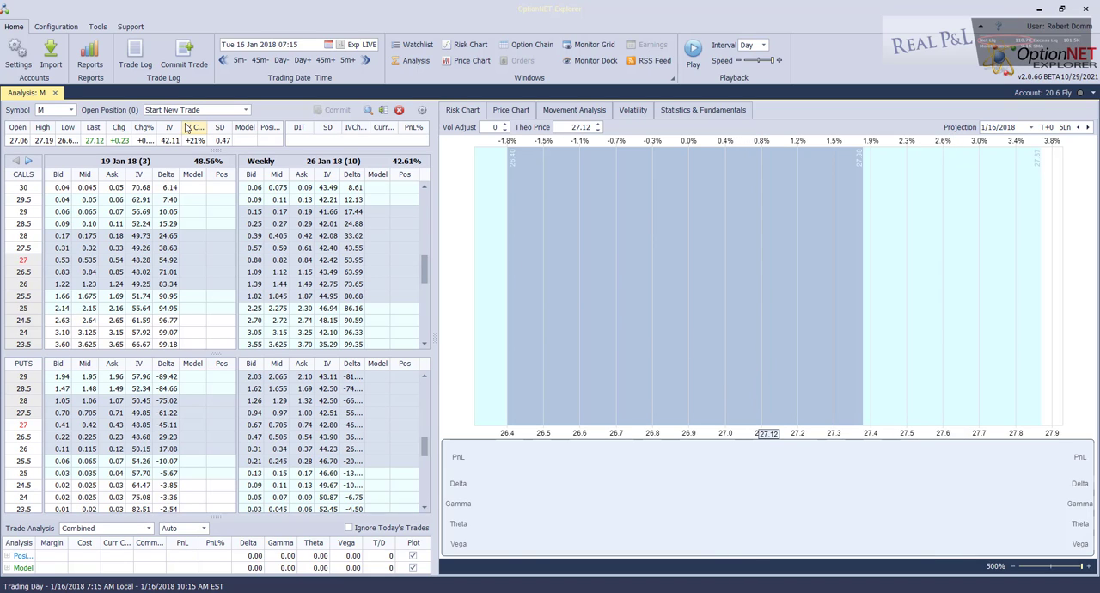
left_click(247, 112)
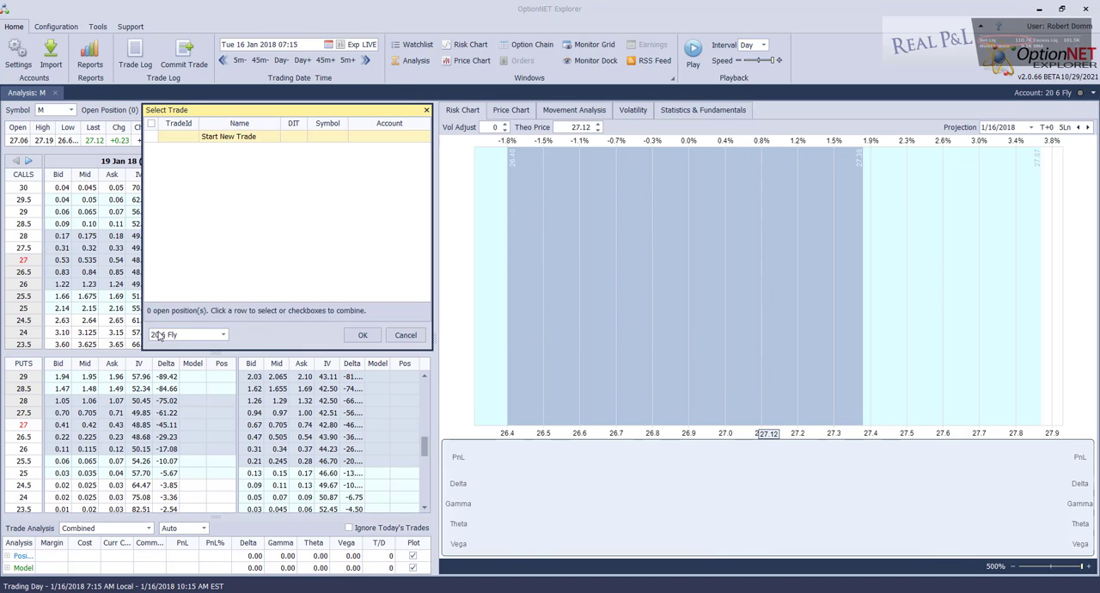
left_click(357, 335)
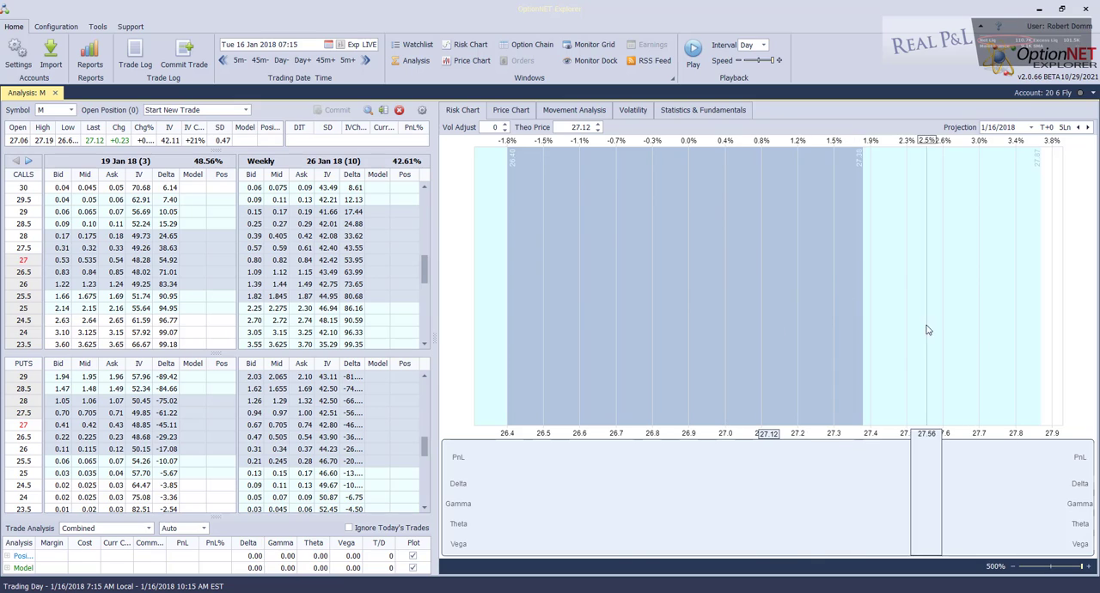
Switch the analysis symbol back to SPX
left_click(58, 115)
type("SPX")
key("Return")
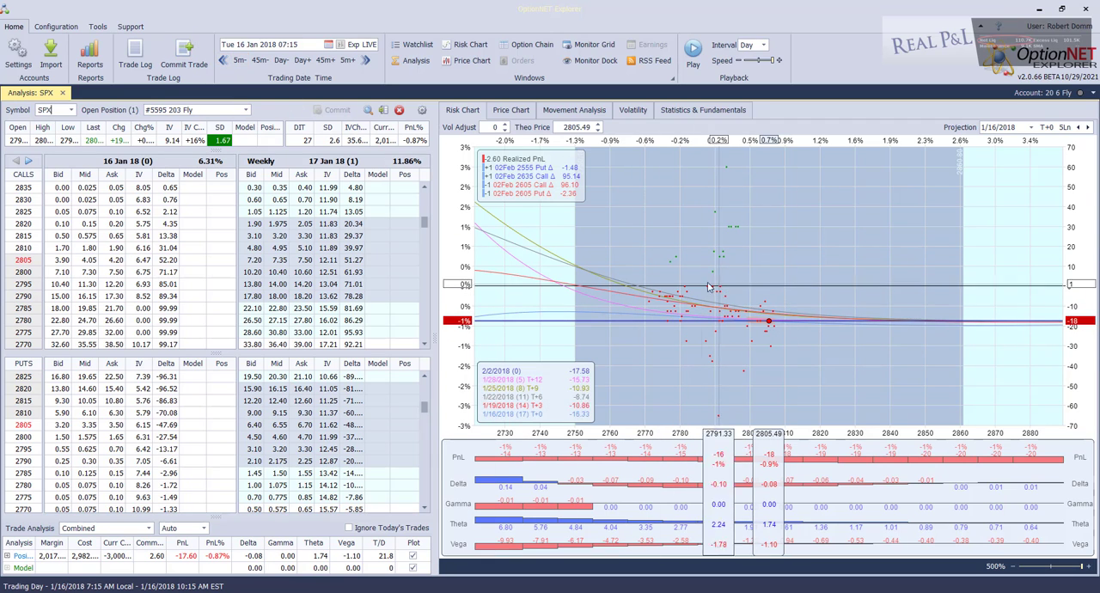
Step the trading date back through the 203 Fly position's previous adjustments to its opening on 20 December 2017
left_click(223, 62)
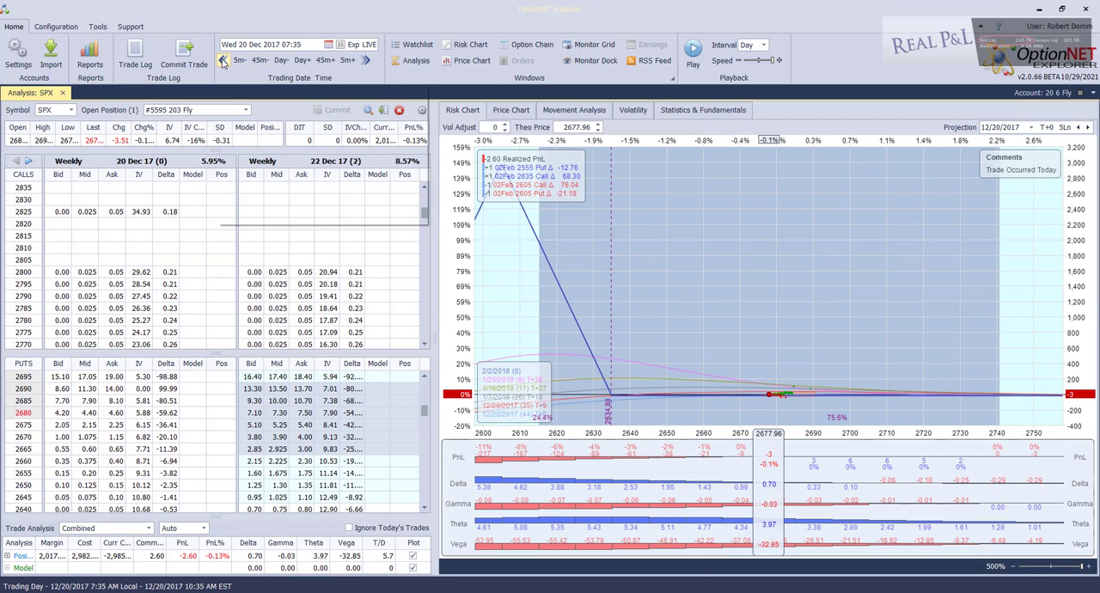
left_click(222, 62)
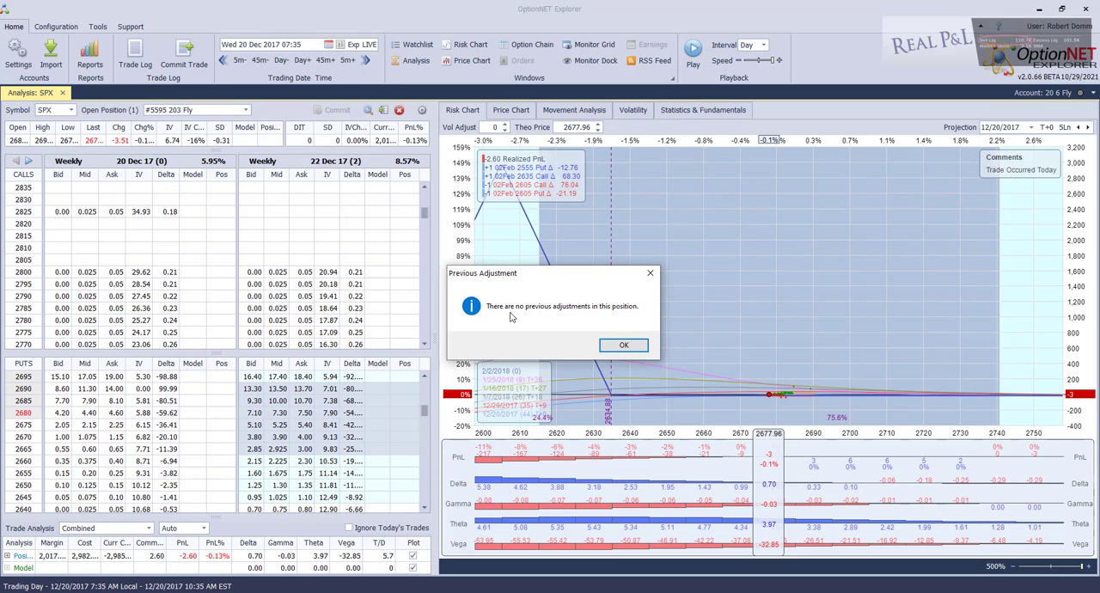
left_click(605, 343)
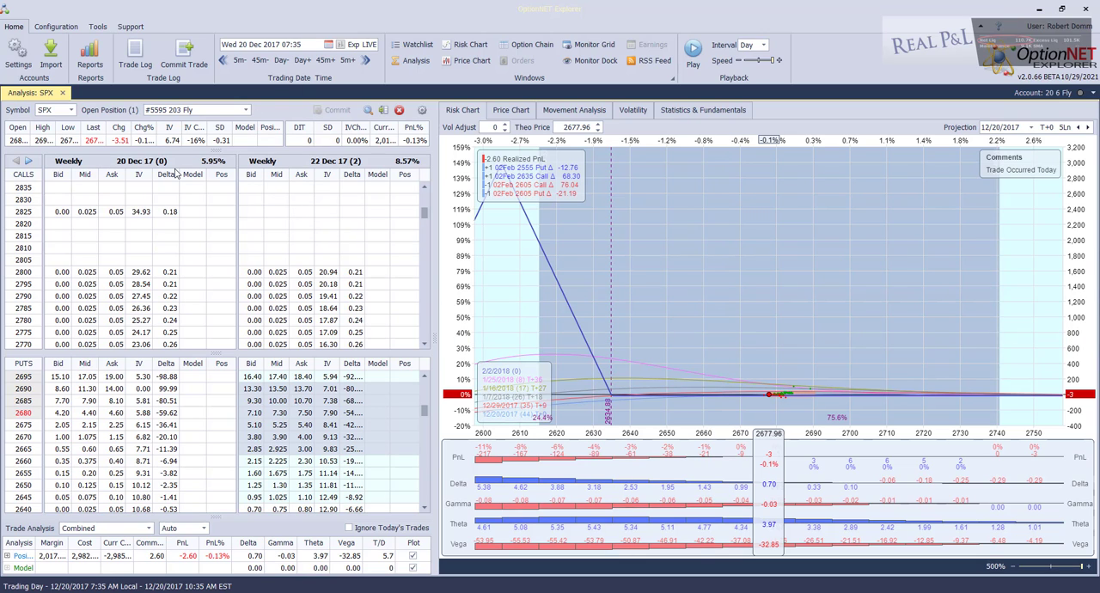
Bring the 02 Feb 18 expiration holding the 203 Fly position's legs into view in the option chain
left_click(28, 161)
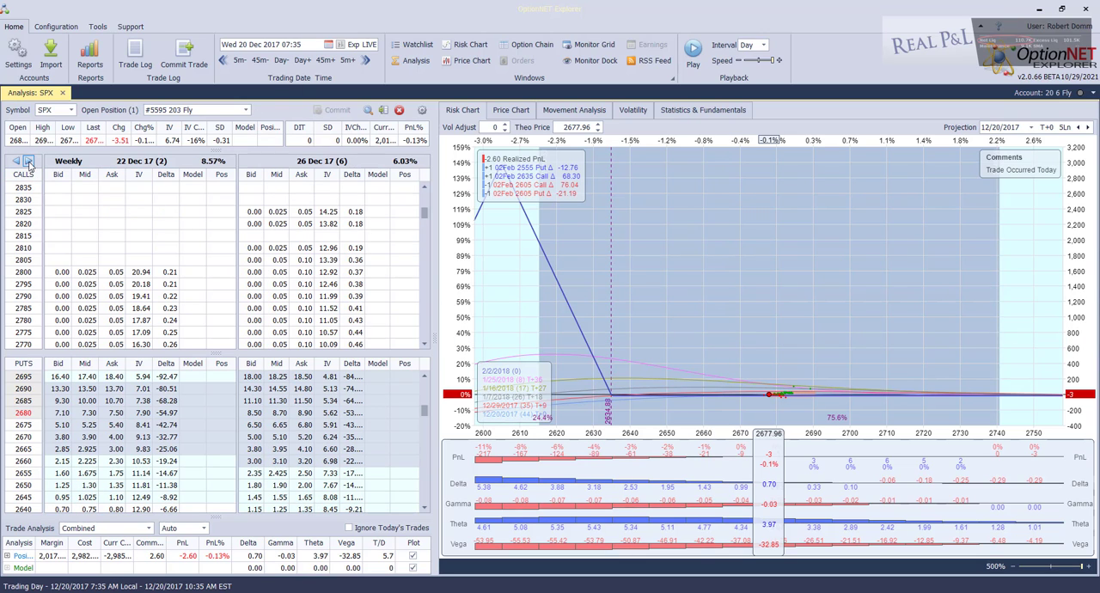
left_click(28, 161)
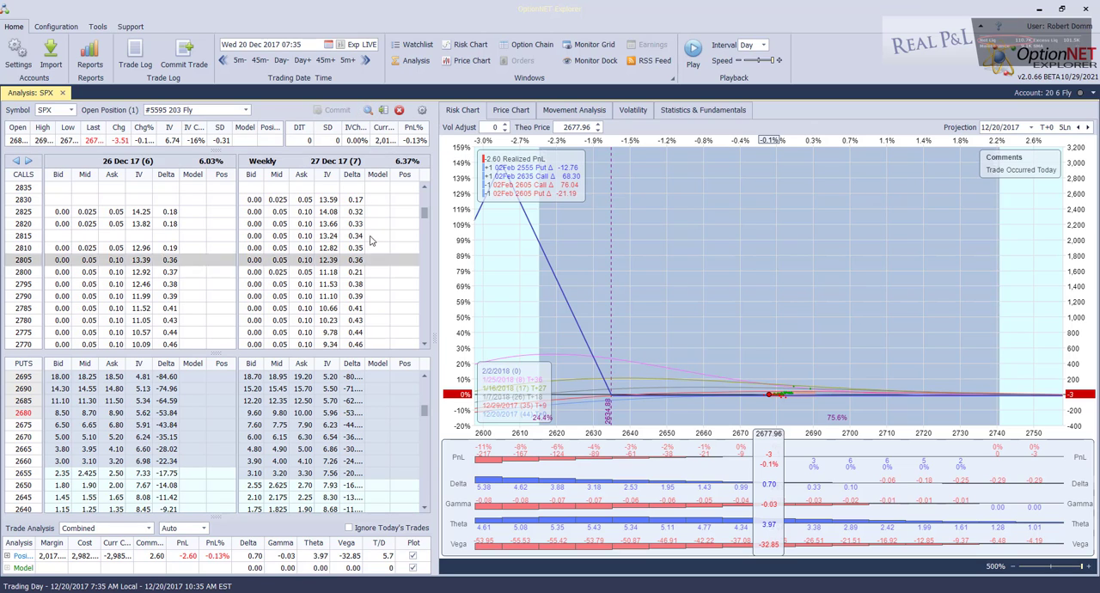
left_click(367, 110)
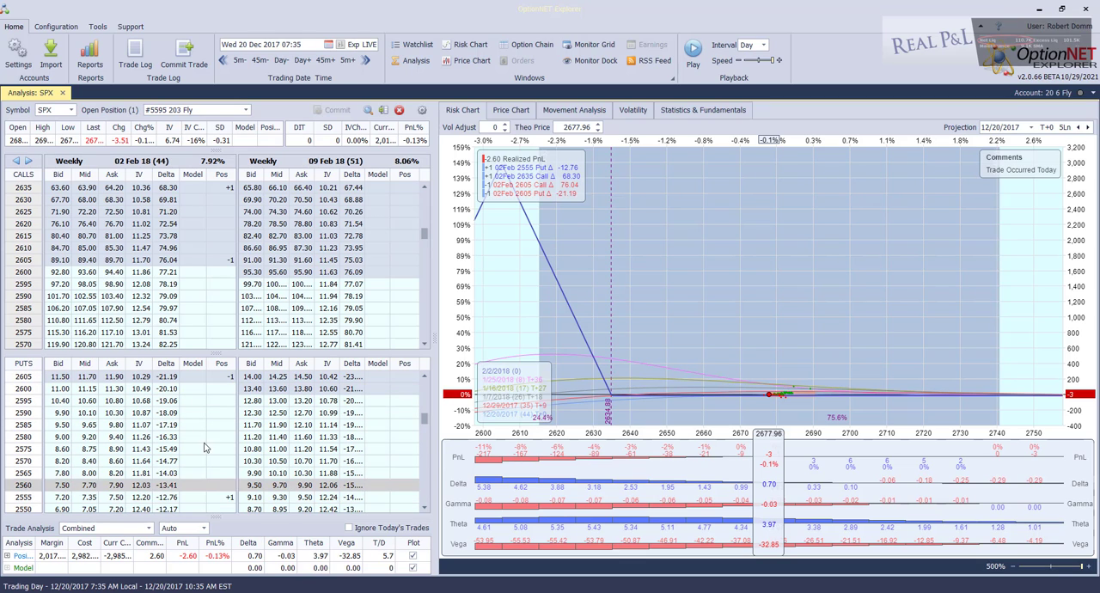
Model the call legs in the 02 Feb 18 expiration: -1 at the 2605 strike and +1 at 2635
left_click(189, 258)
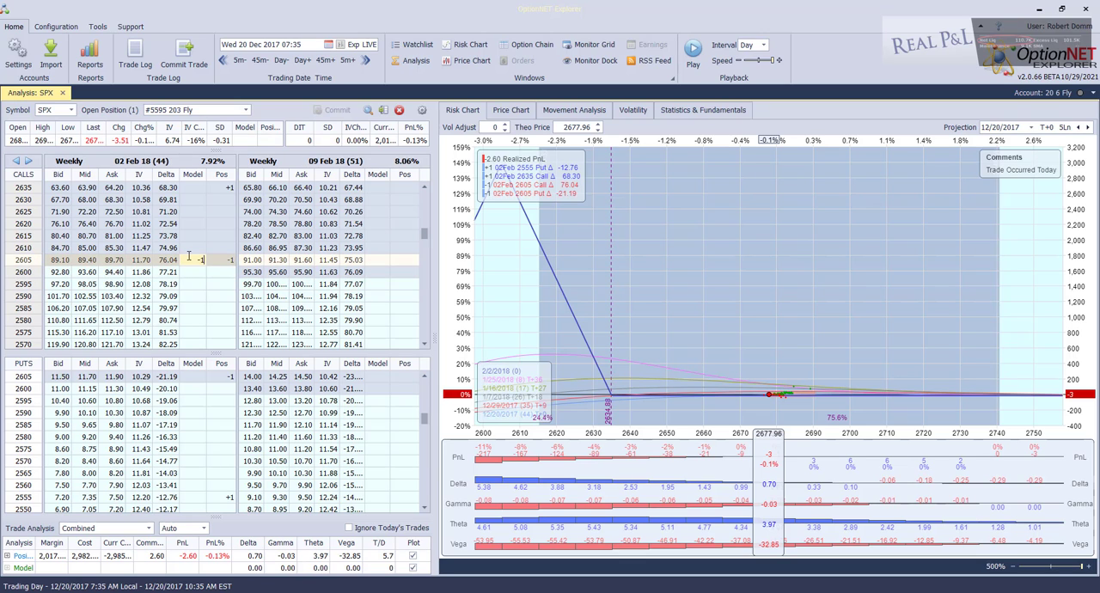
key("Up")
key("Up")
key("Up")
key("Up")
key("Up")
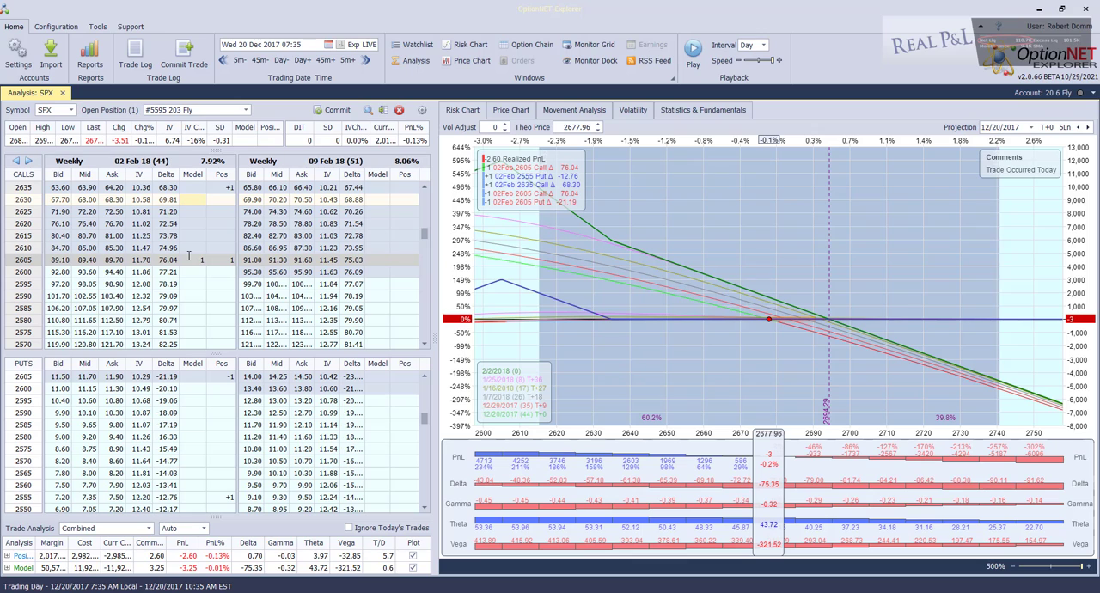
key("Up")
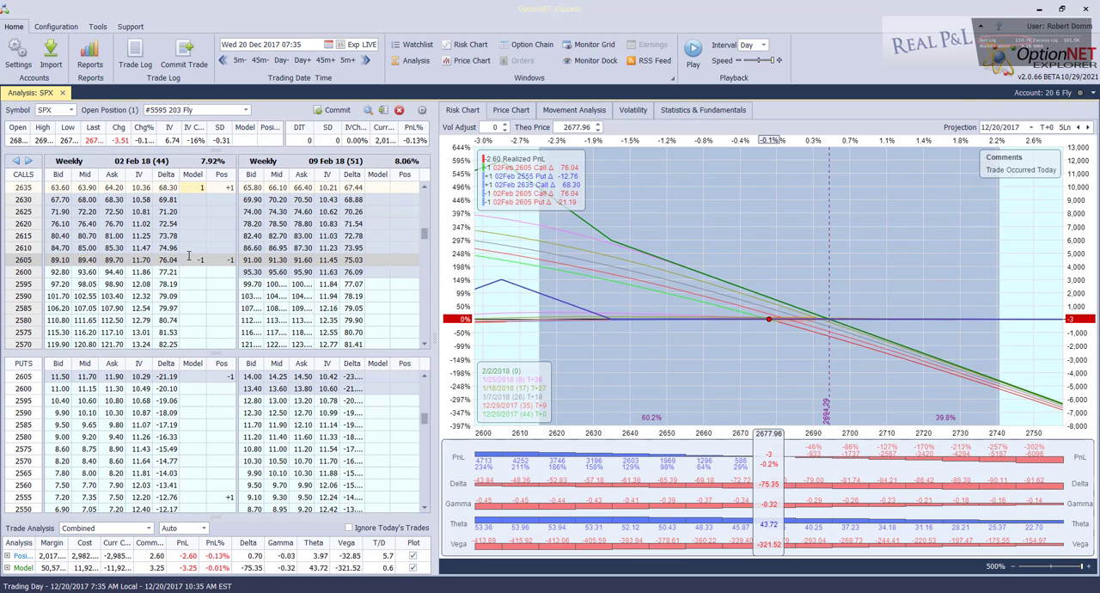
type("1")
key("Return")
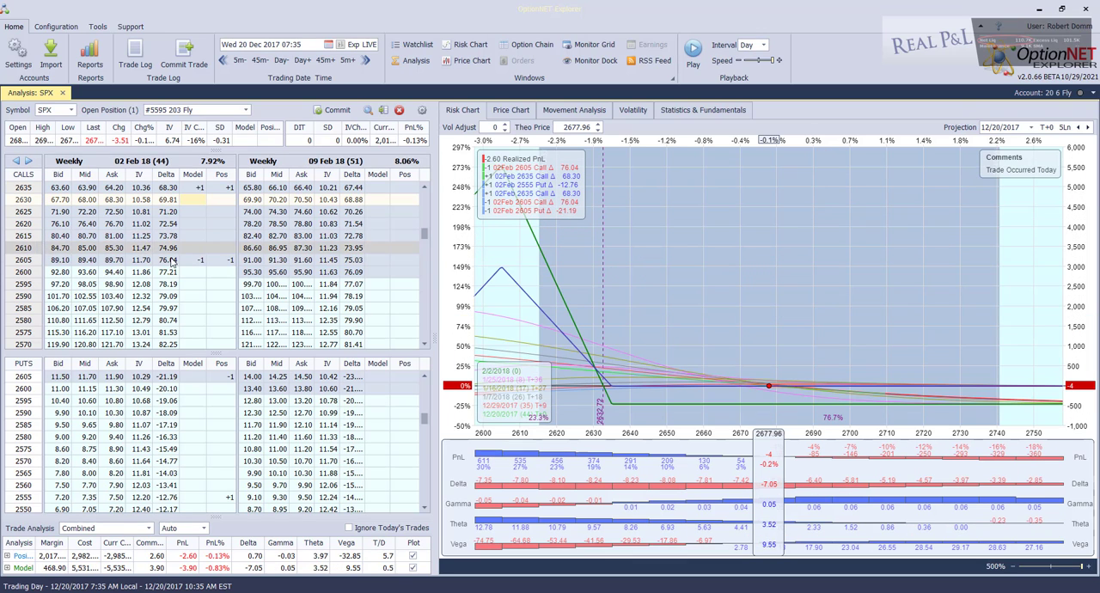
Model the put legs in the 02 Feb 18 expiration: -1 at the 2605 strike and +1 at 2555
left_click(192, 376)
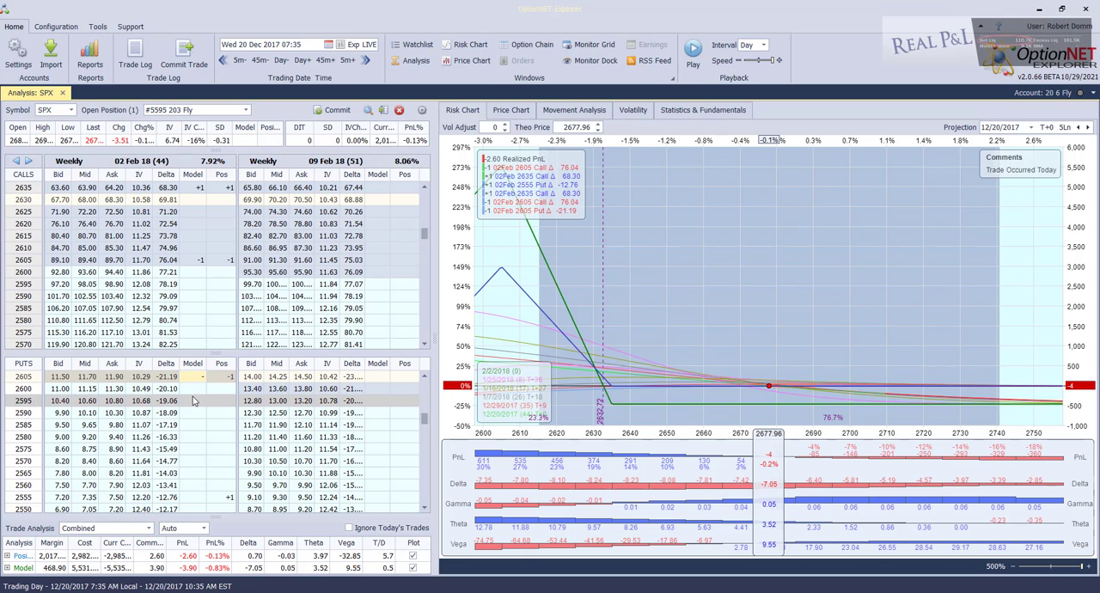
type("-1")
key("Return")
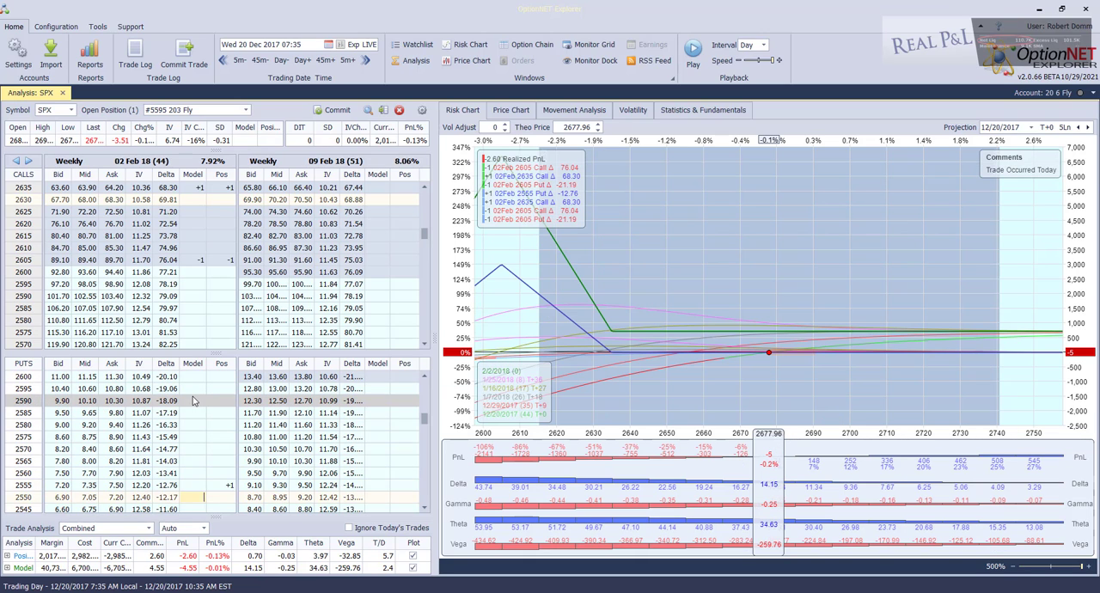
type("+1")
key("Return")
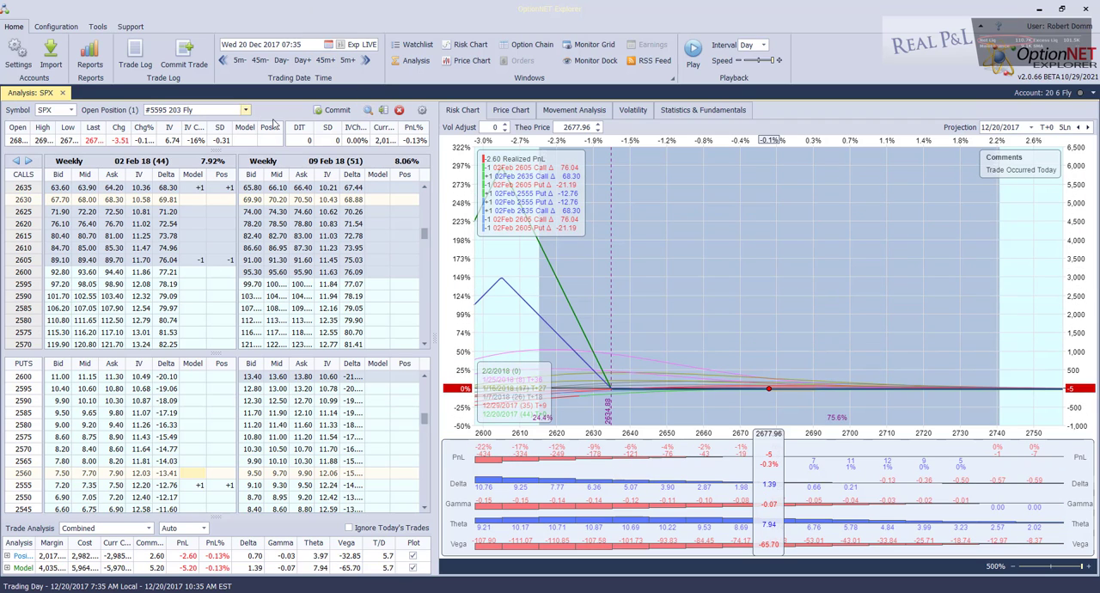
Turn the modelled legs into a new SPX trade named test and commit it to the 20 6 Fly account
left_click(245, 110)
left_click(265, 136)
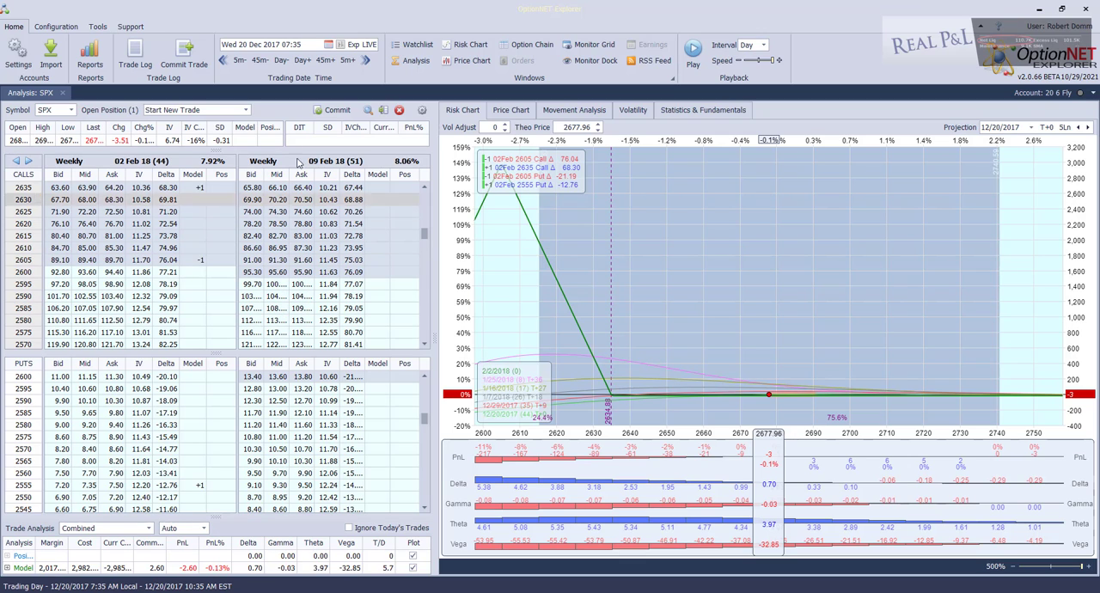
left_click(335, 111)
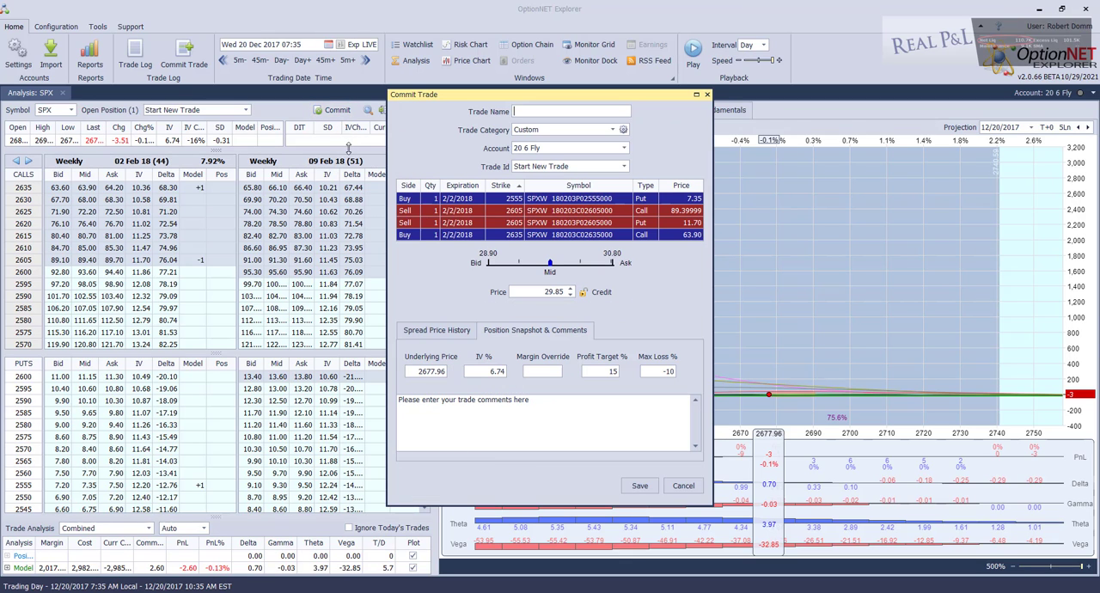
type("test")
left_click(638, 485)
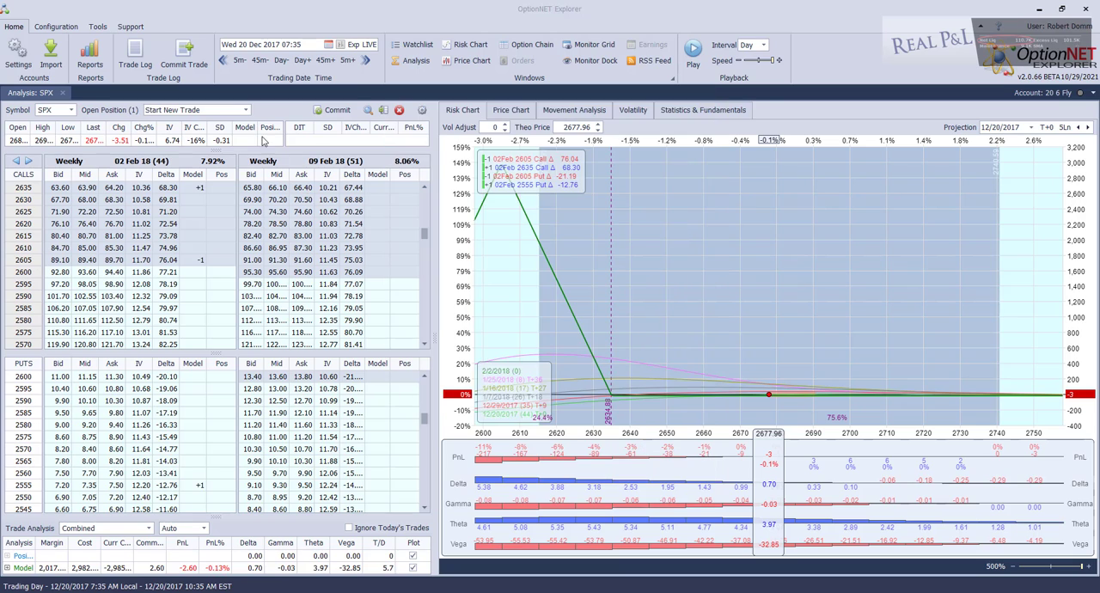
Switch the open position to 203 Fly for comparison, and finish with the test position selected
left_click(246, 111)
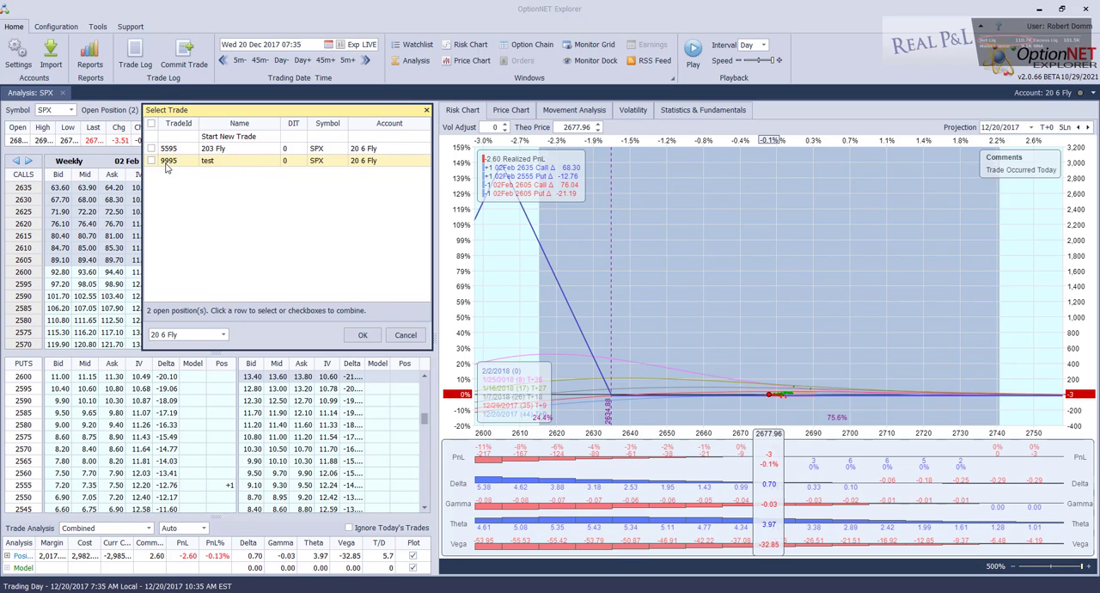
left_click(232, 152)
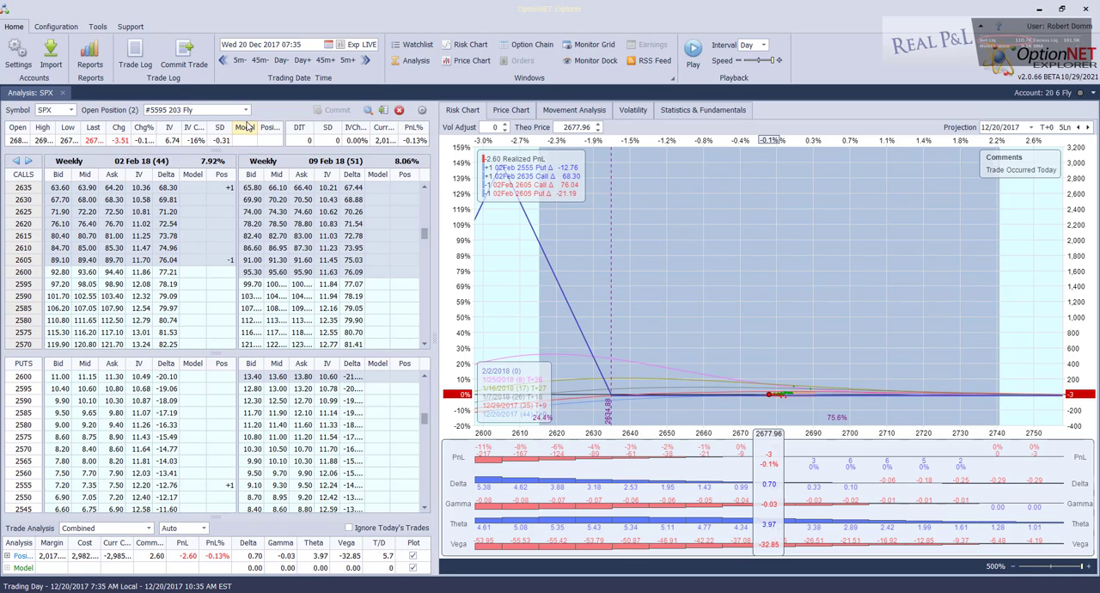
left_click(247, 110)
left_click(232, 165)
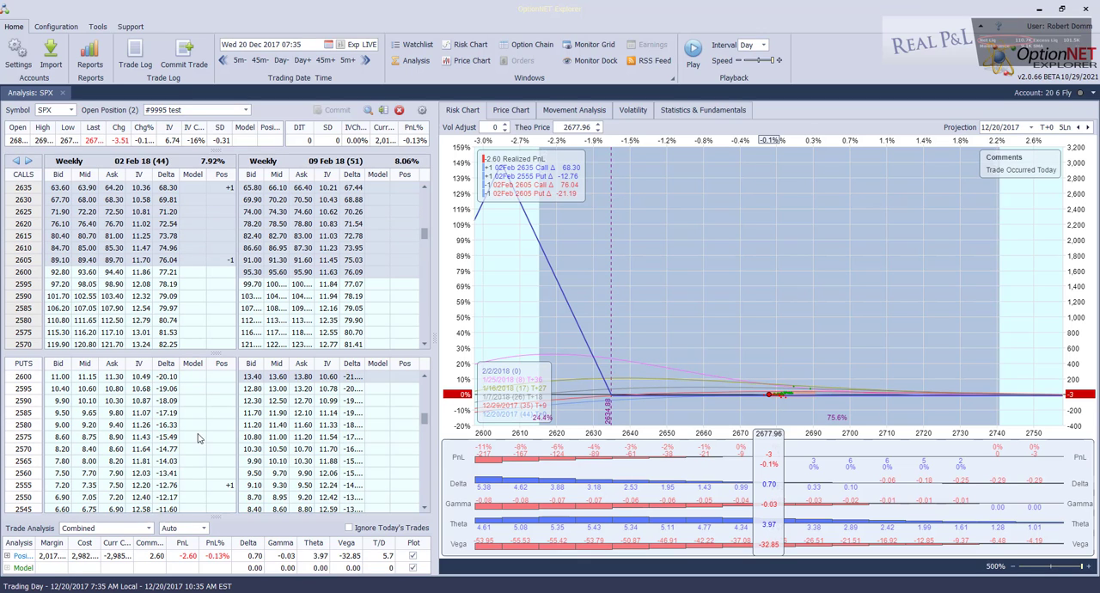
Advance the test position to 21 December 2017, stepping in five-minute increments to 07:50 and back to 07:35
left_click(300, 62)
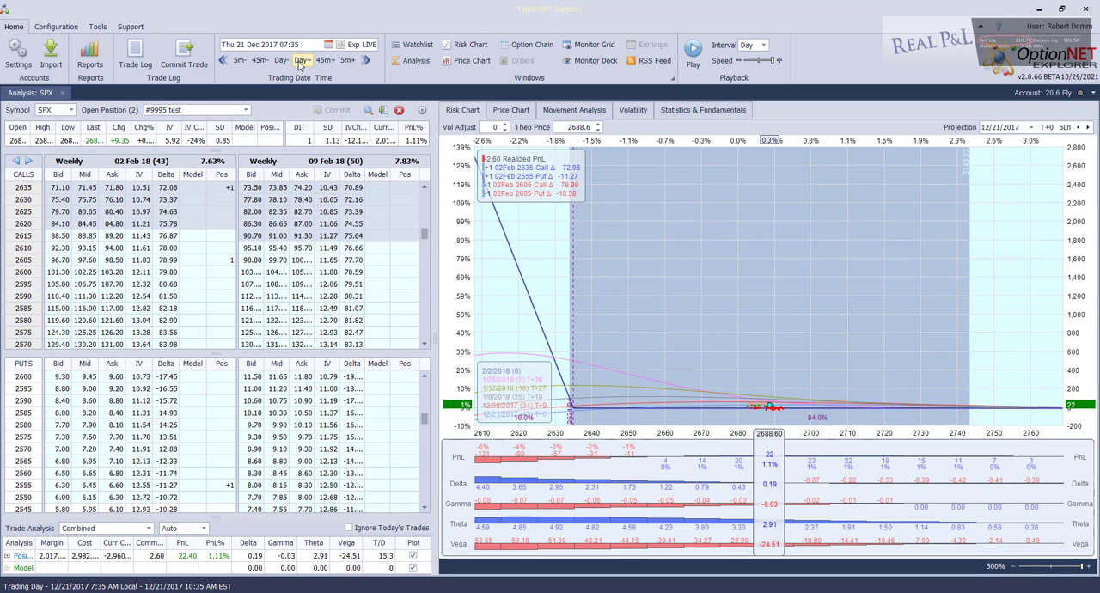
left_click(345, 60)
left_click(346, 60)
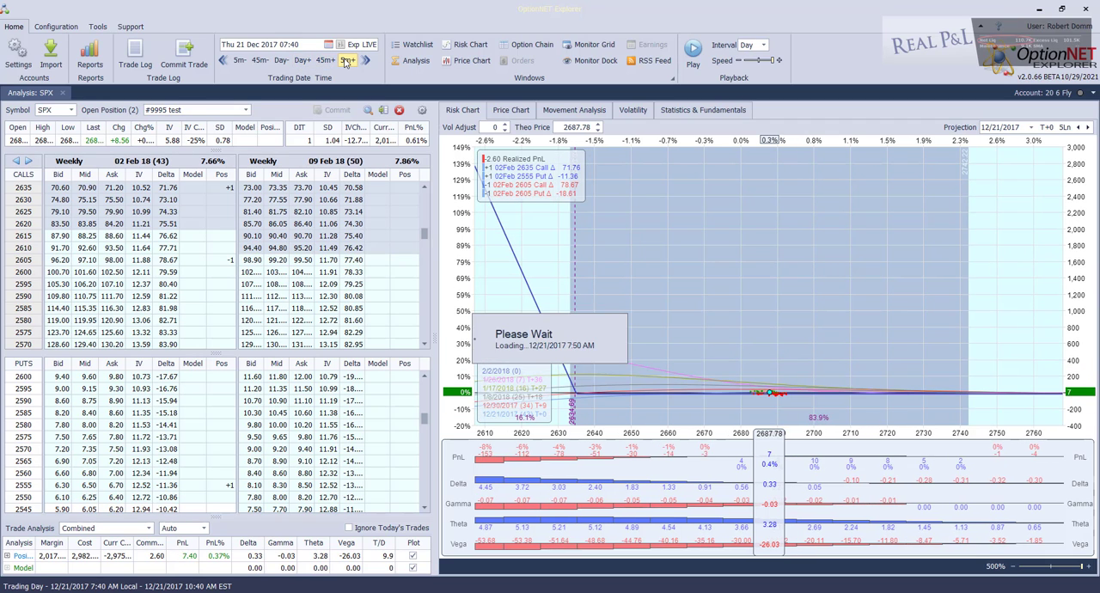
left_click(238, 60)
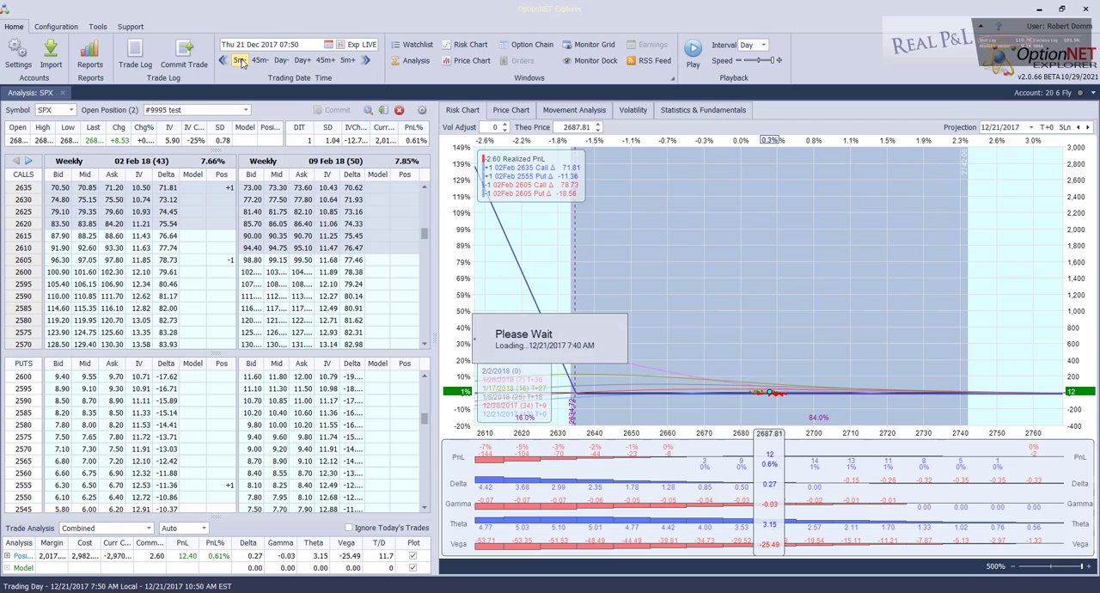
left_click(239, 60)
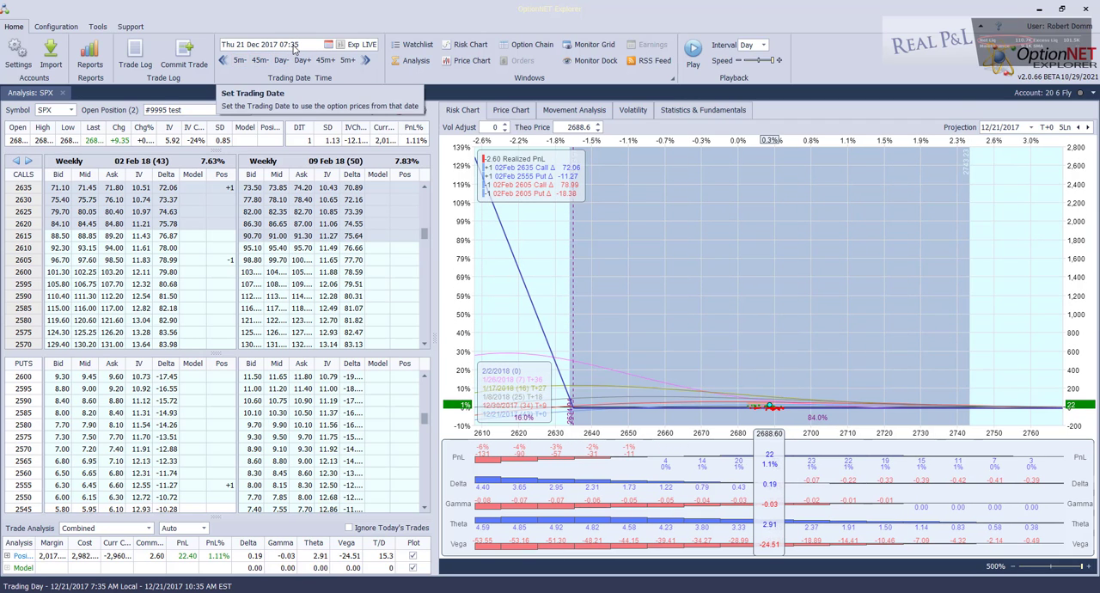
Examine the test position's profit and loss on the risk chart in five-minute increments up to 08:20 on 21 December 2017
left_click_drag(780, 357, 655, 198)
left_click_drag(664, 348, 631, 193)
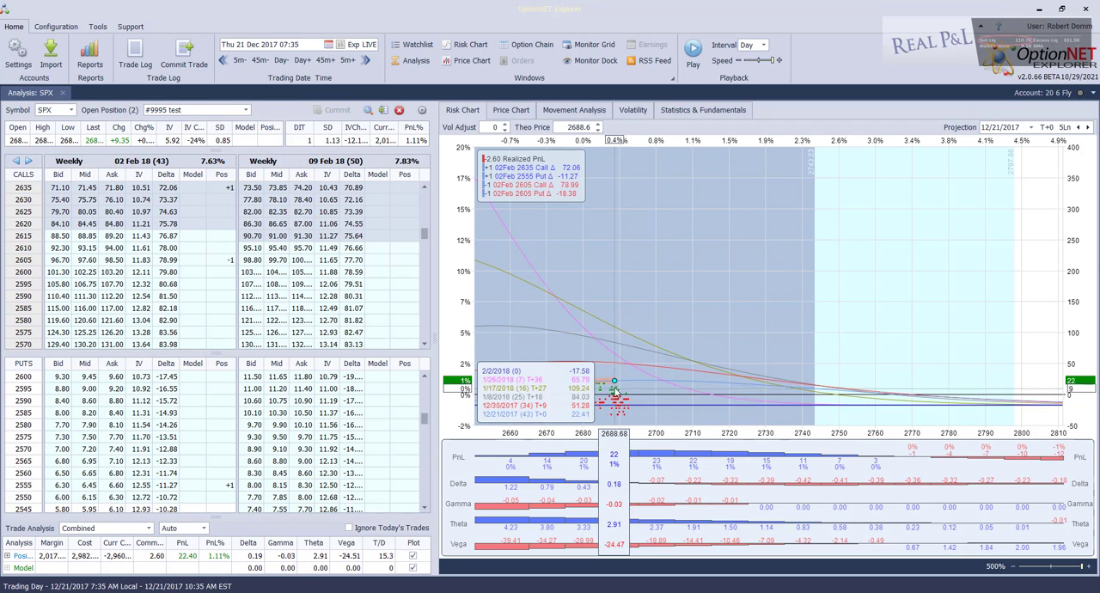
left_click(348, 61)
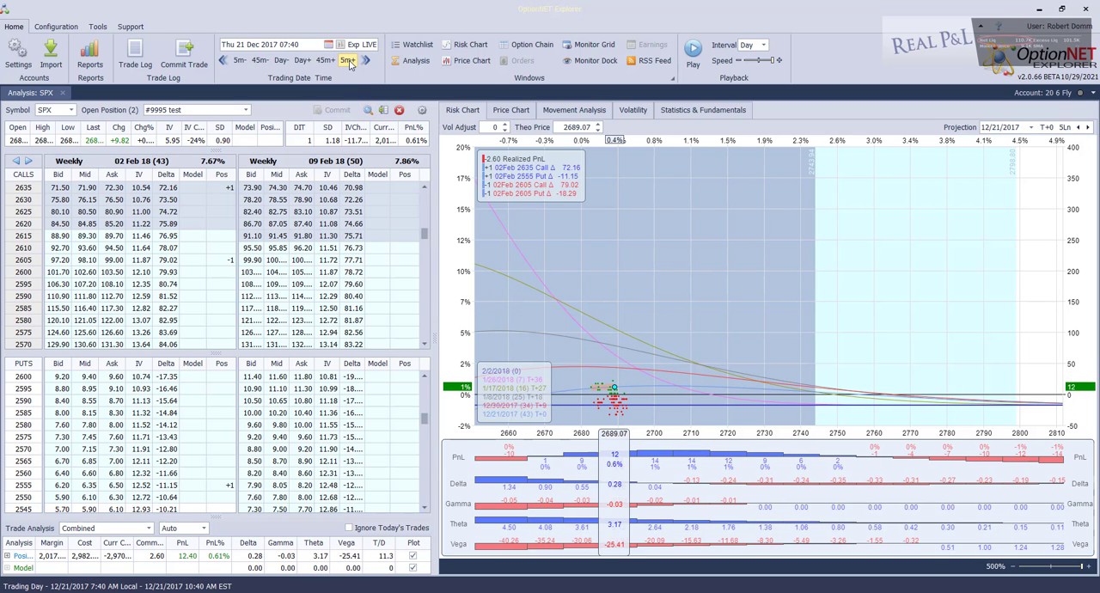
left_click(349, 61)
left_click(351, 65)
left_click(351, 64)
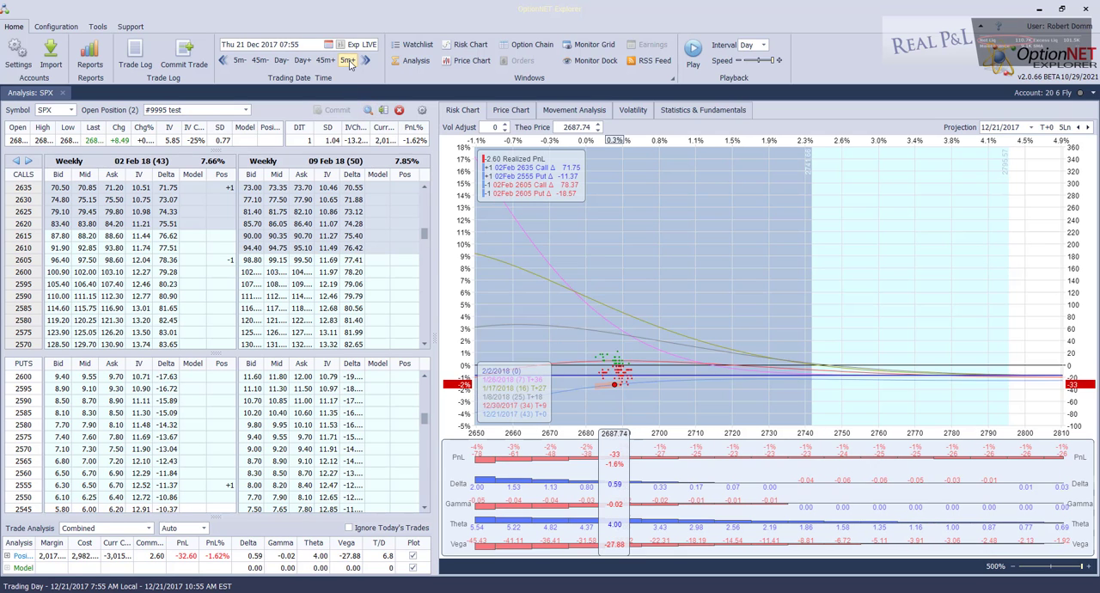
left_click(350, 65)
left_click(348, 60)
left_click(348, 60)
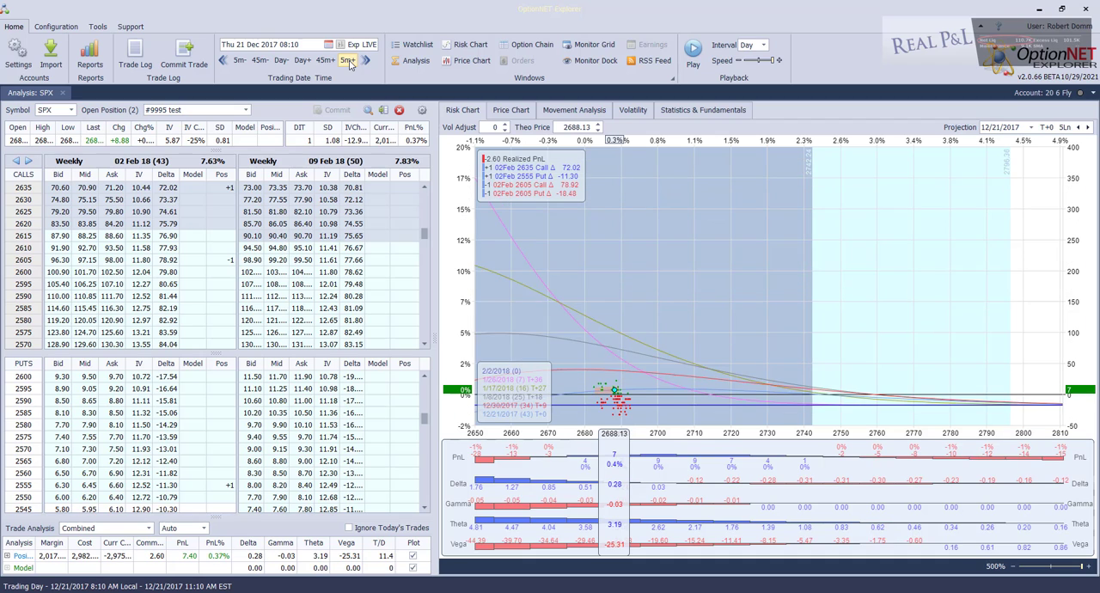
left_click(348, 60)
left_click(348, 60)
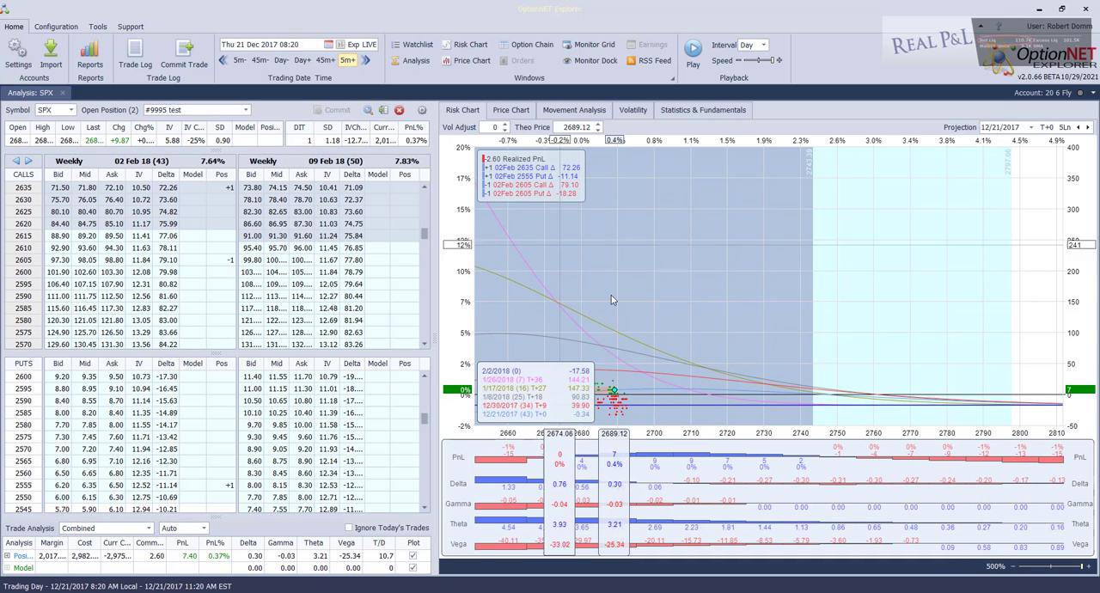
Examine the test position's P&L at 08:20 on each trading day up to 2 January 2018
left_click_drag(616, 386, 599, 255)
left_click_drag(615, 377, 647, 384)
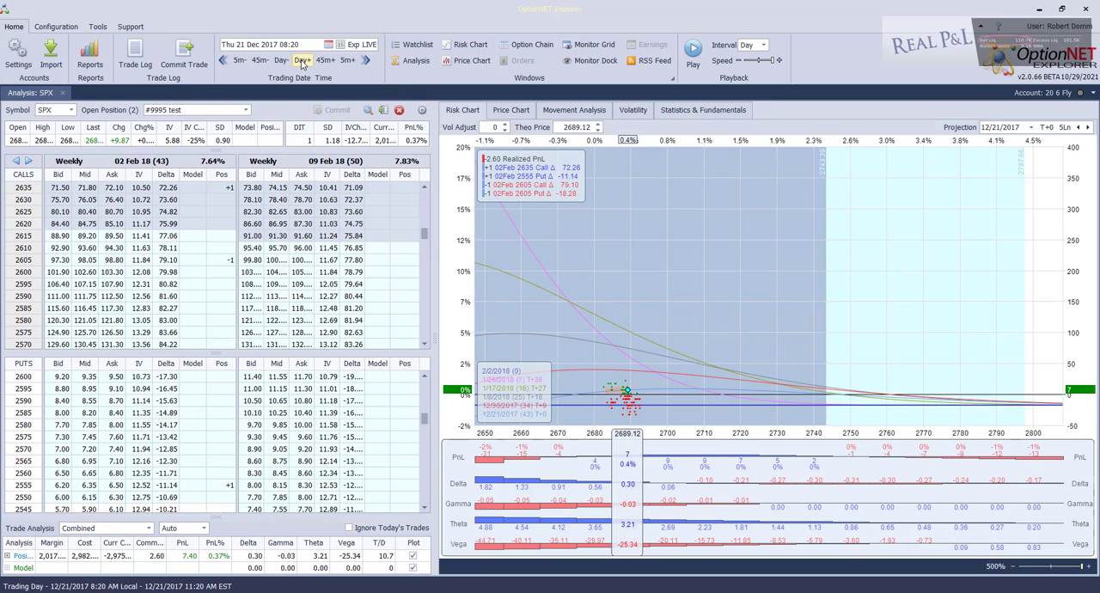
left_click(302, 60)
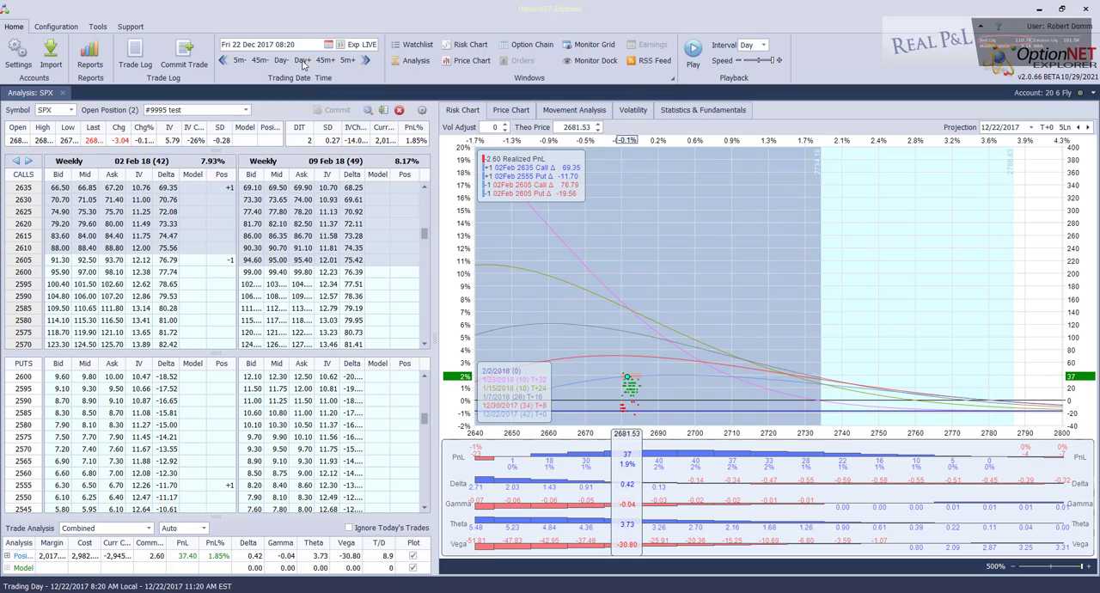
left_click(302, 60)
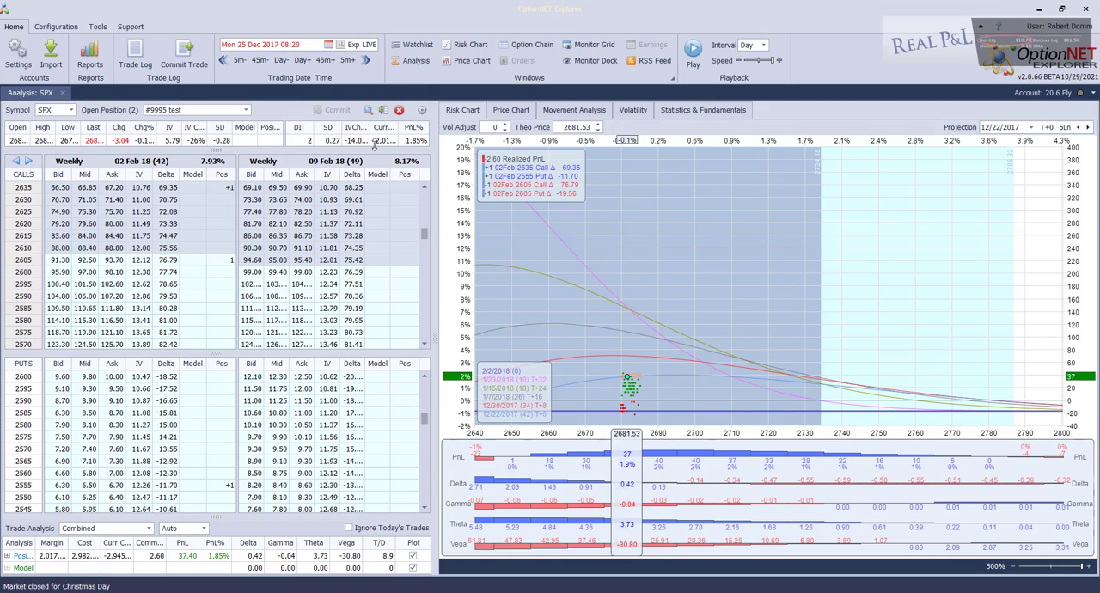
left_click(301, 60)
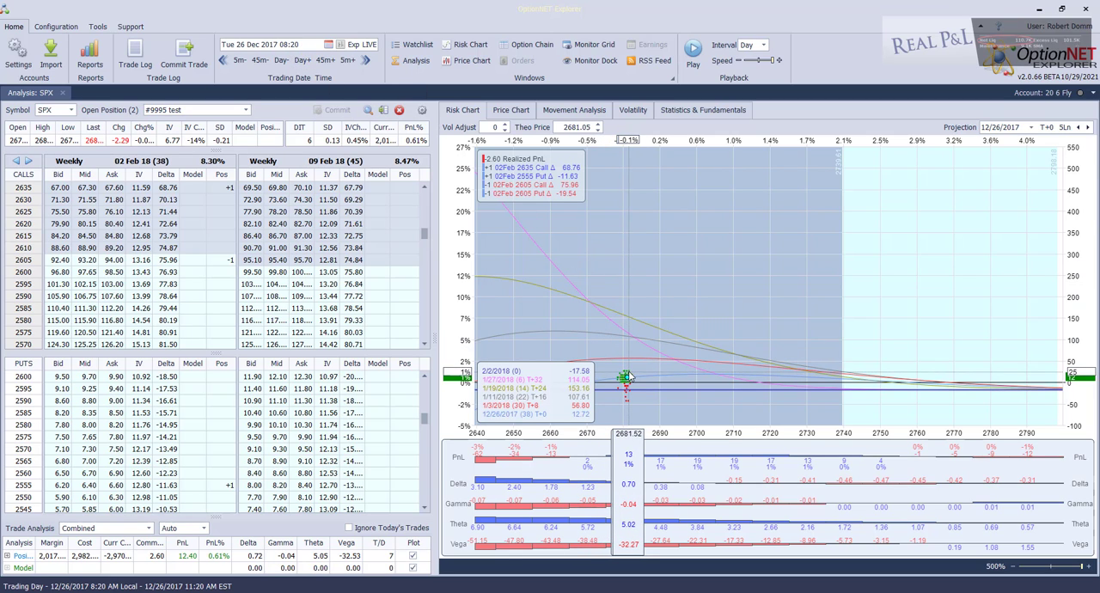
mouse_move(627, 376)
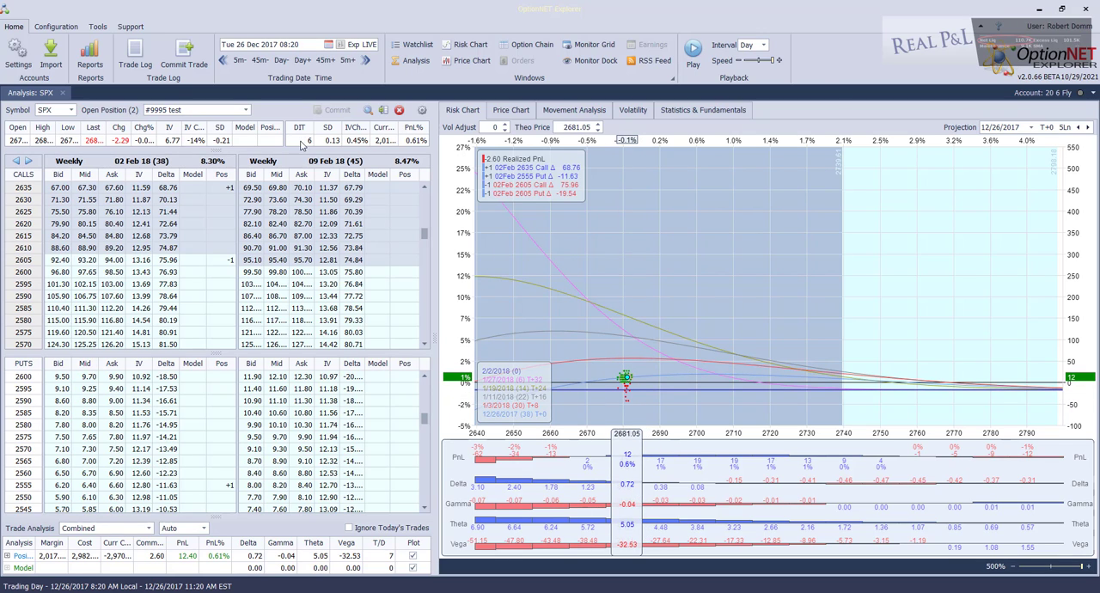
left_click(302, 61)
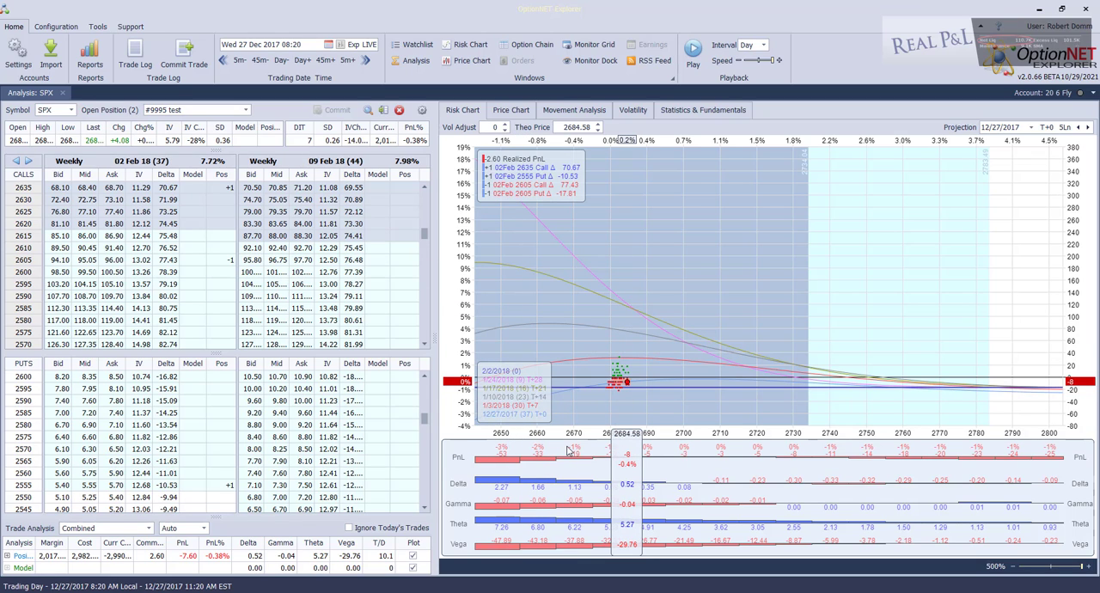
left_click(302, 60)
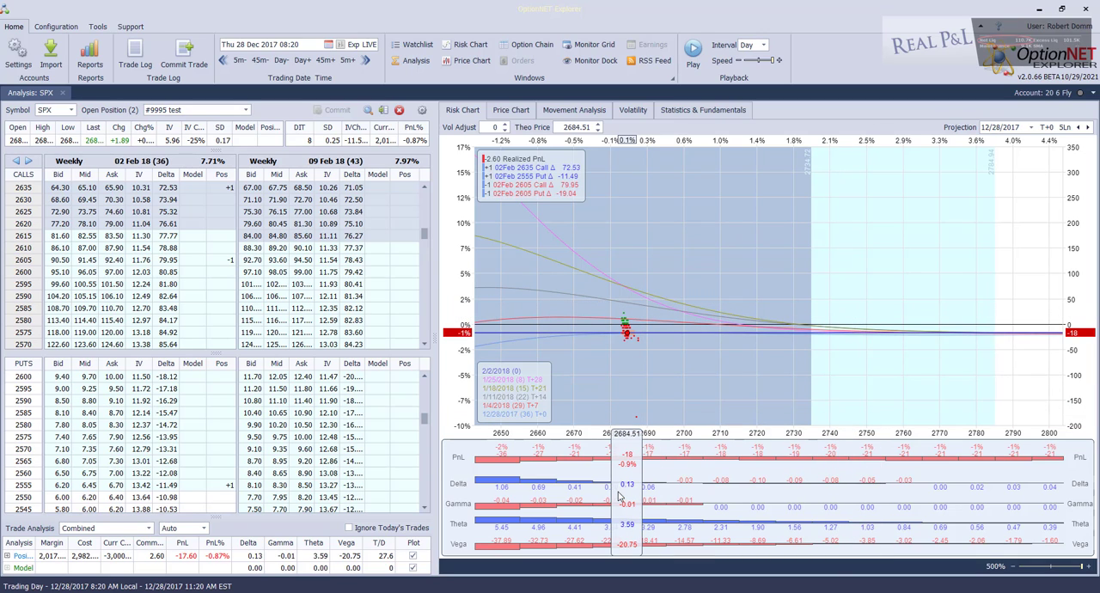
left_click(302, 62)
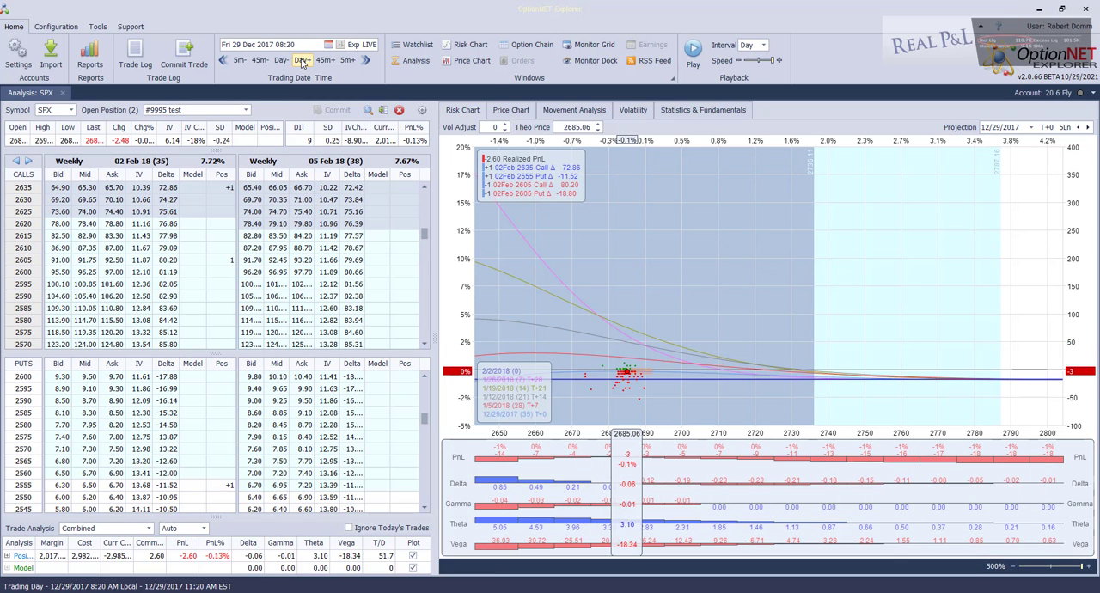
left_click(302, 62)
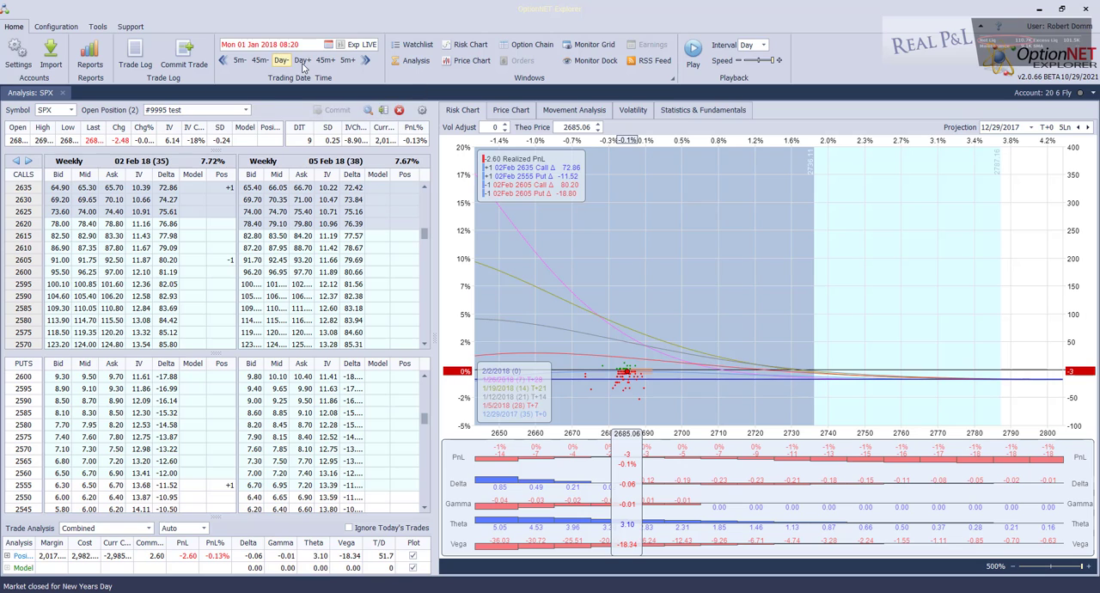
left_click(303, 64)
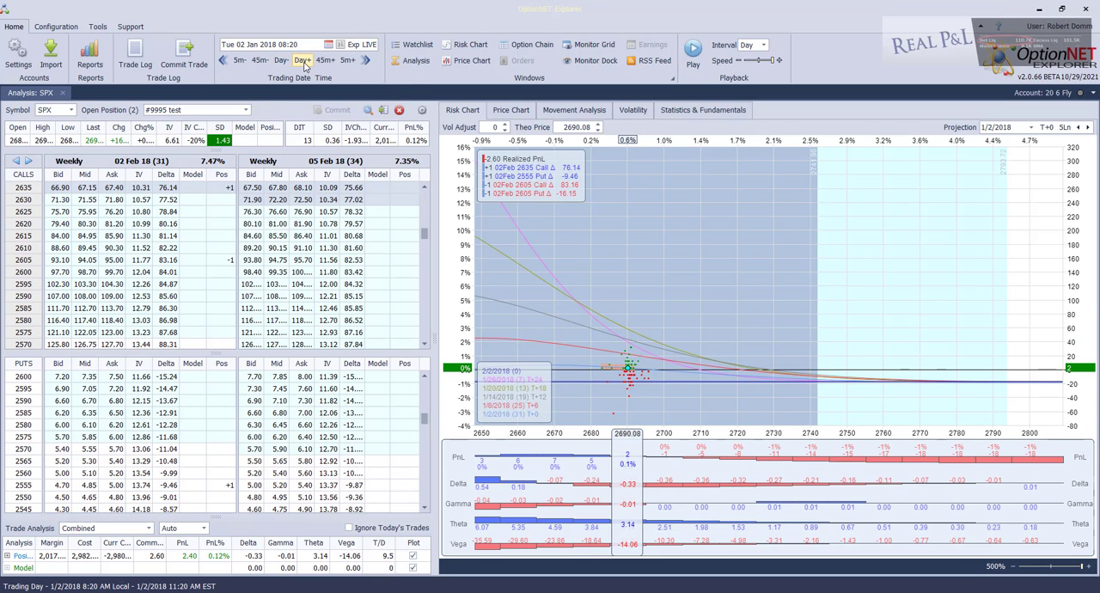
Continue the test position's daily P&L review at 08:20 from 3 January to 16 January 2018
left_click(303, 64)
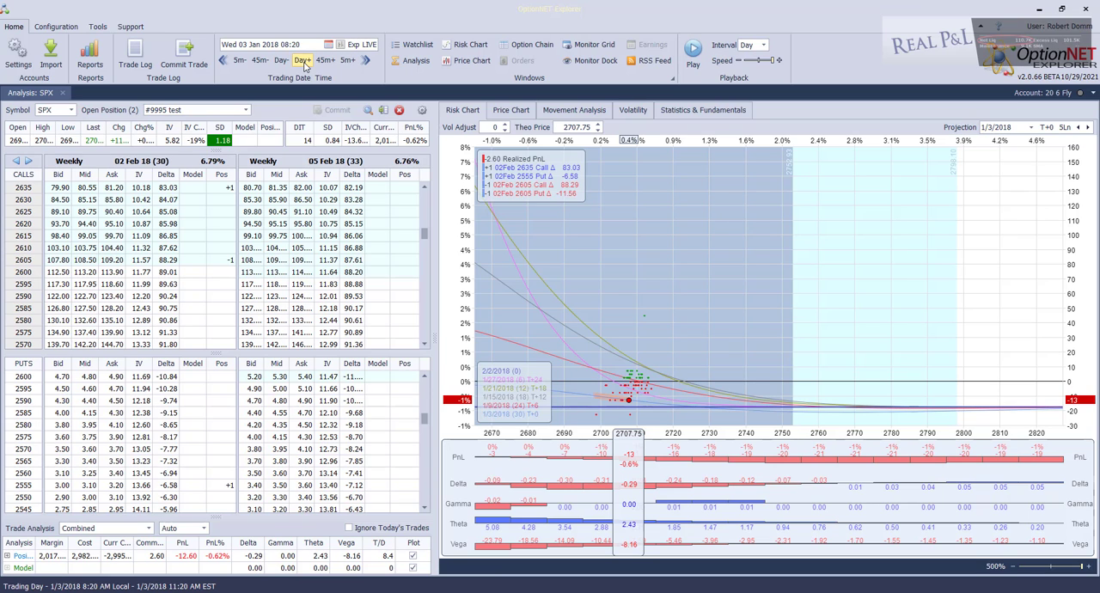
left_click(302, 64)
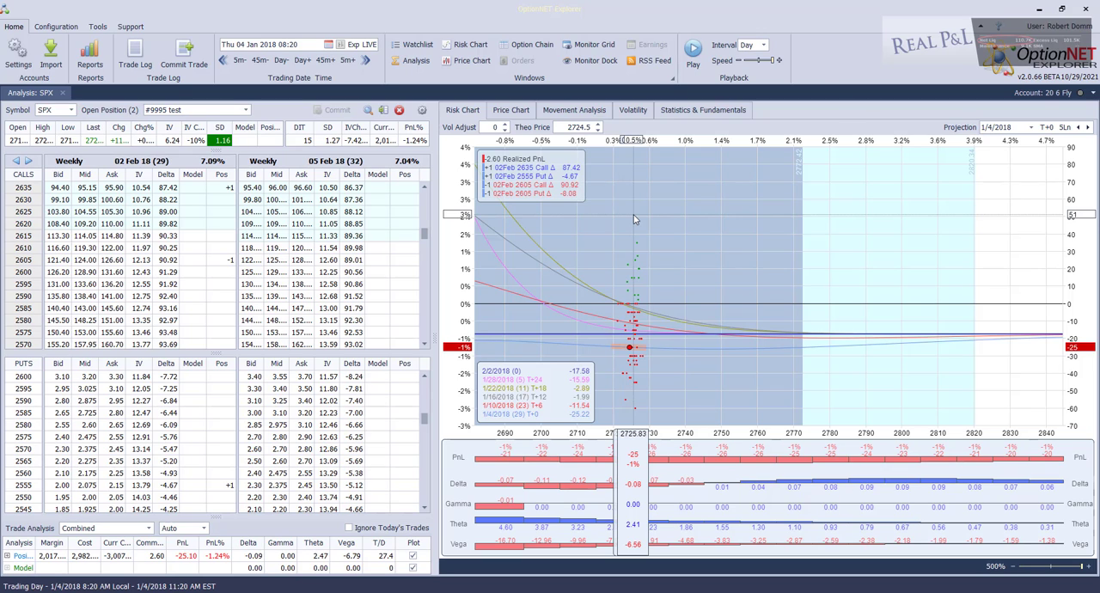
left_click(302, 61)
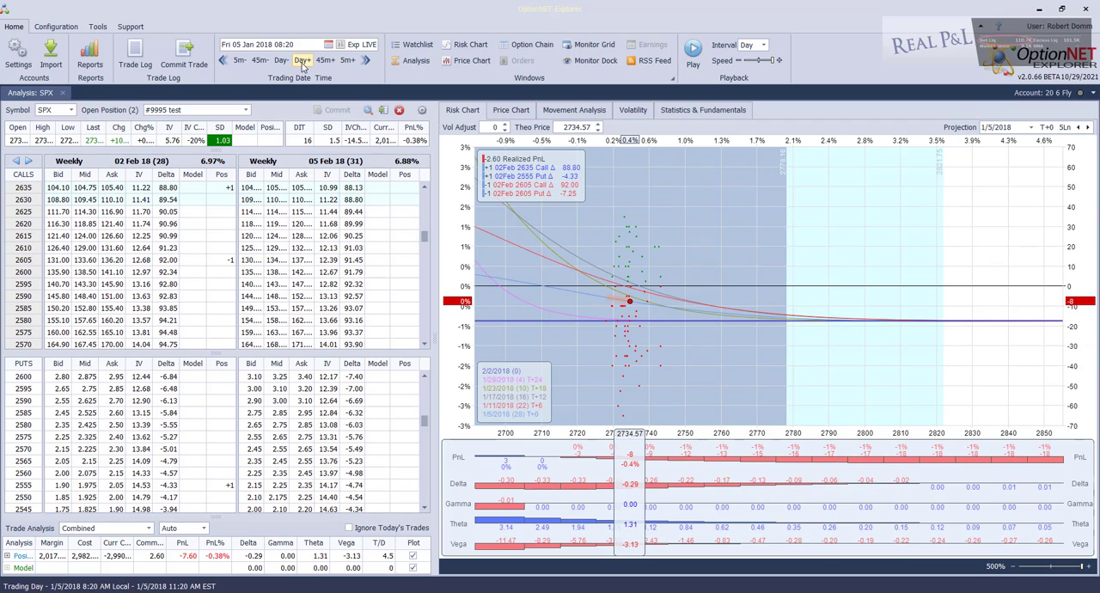
left_click(302, 64)
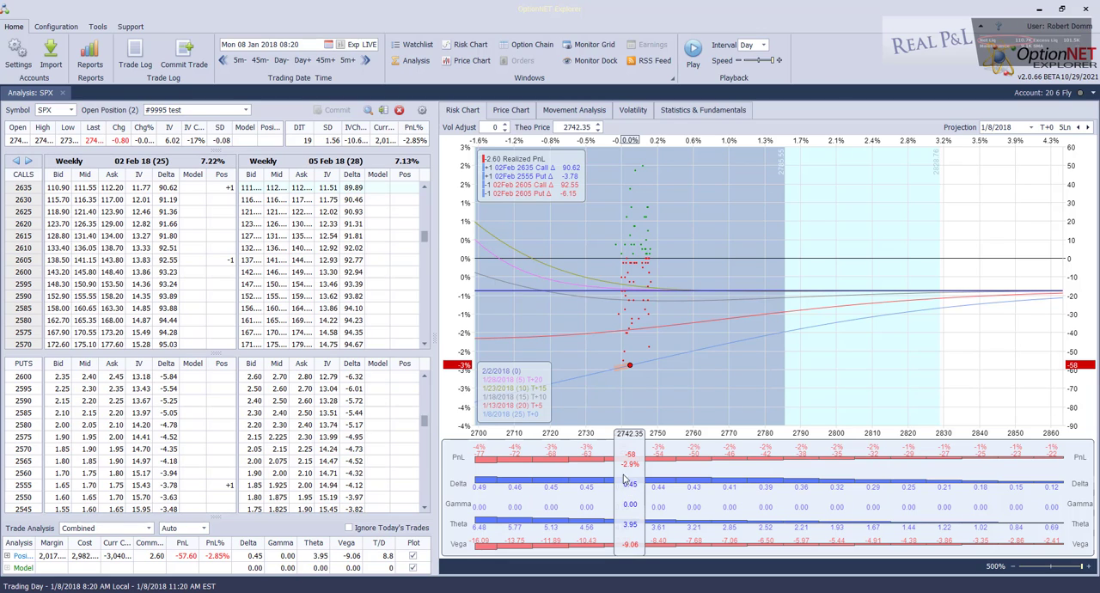
left_click(302, 60)
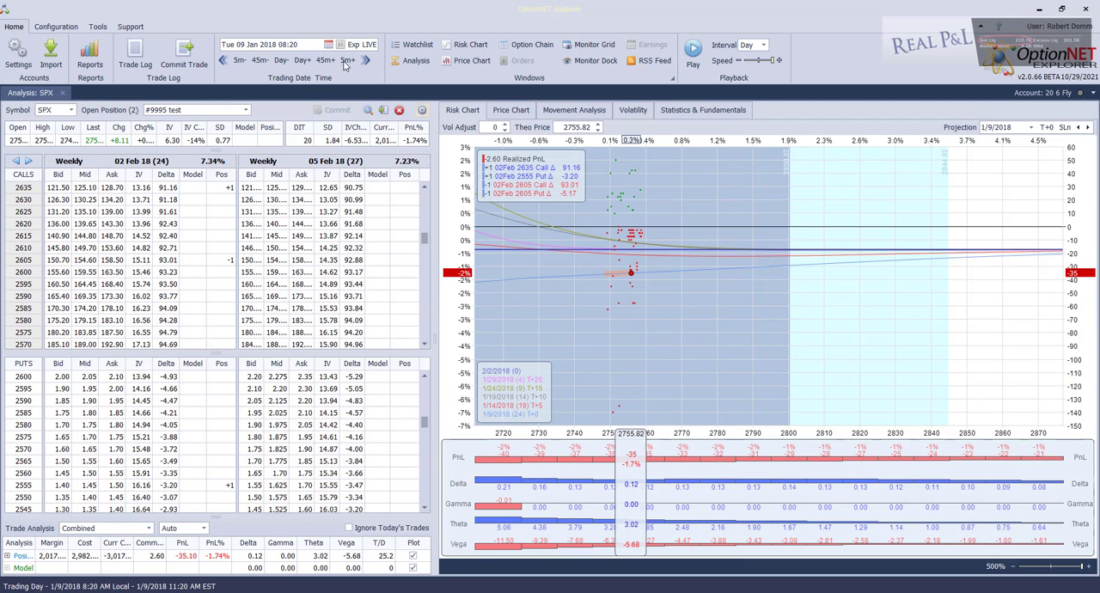
left_click(303, 61)
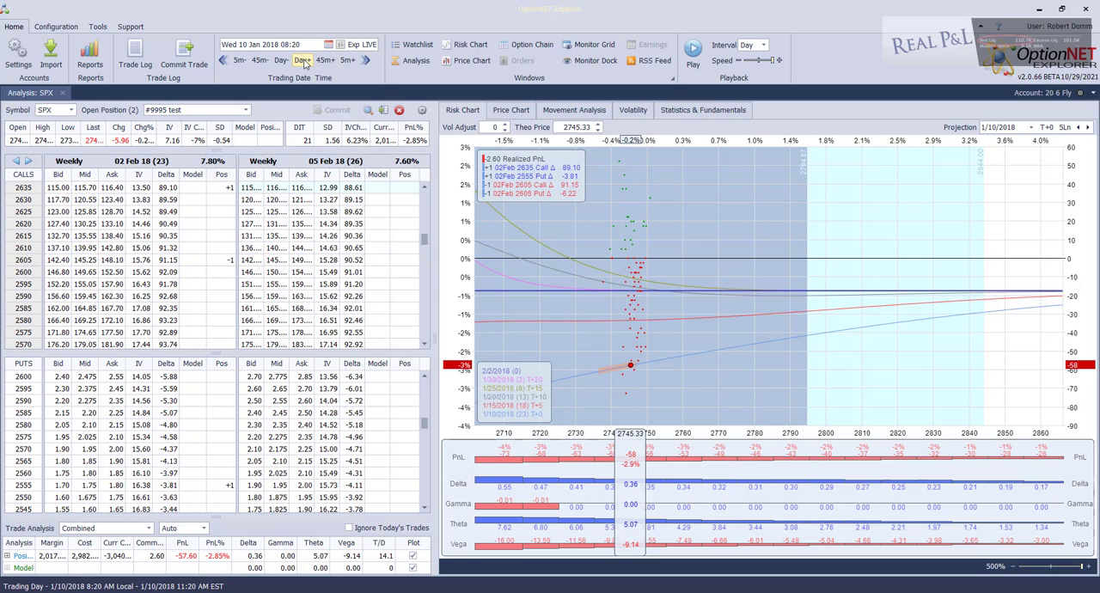
left_click(304, 61)
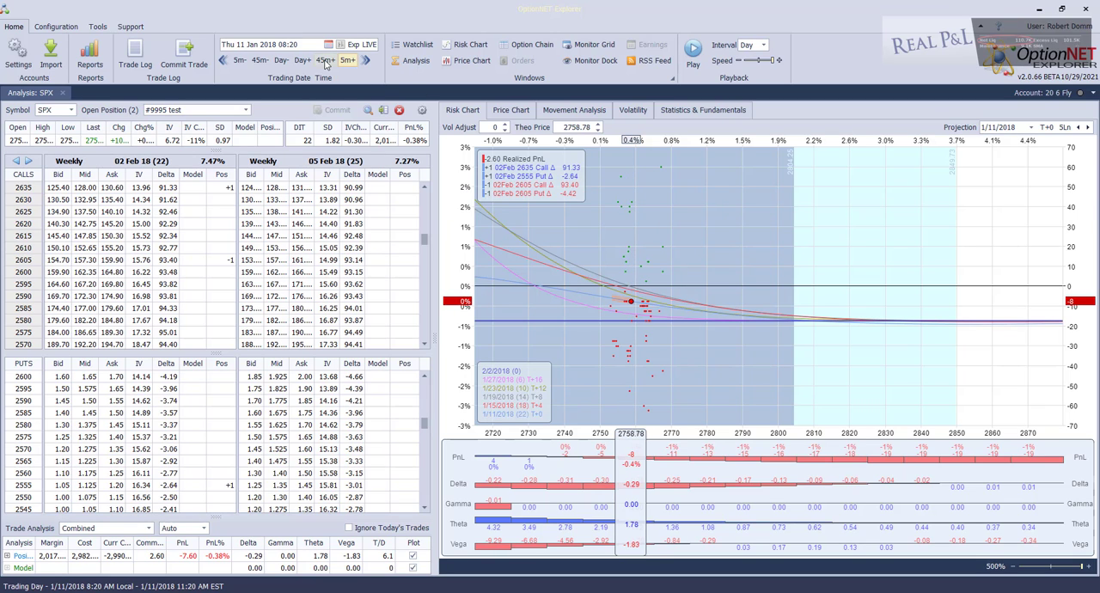
left_click(301, 61)
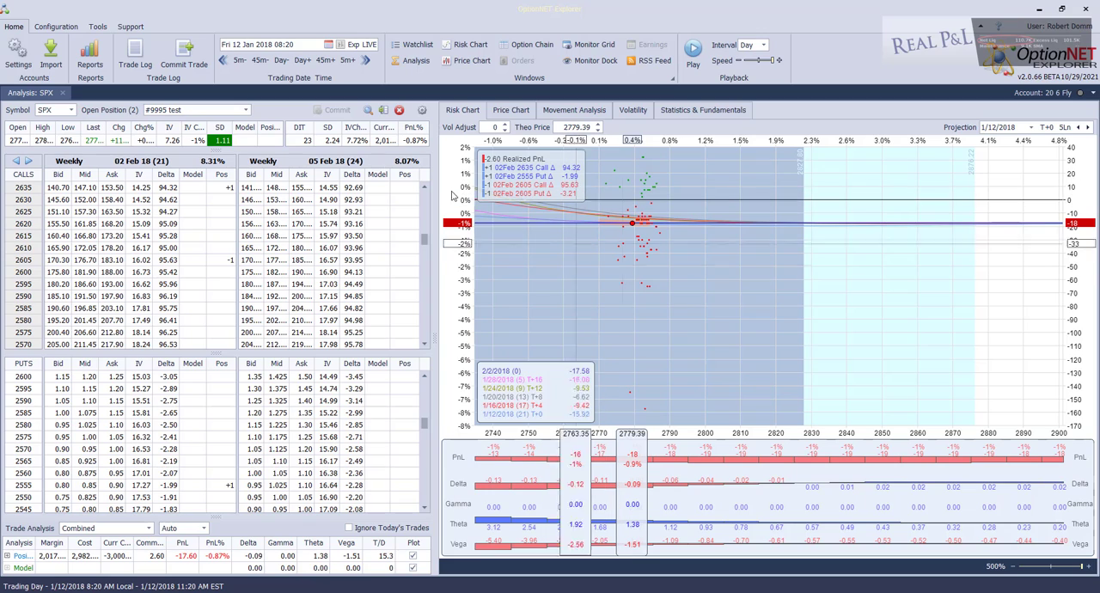
left_click(300, 60)
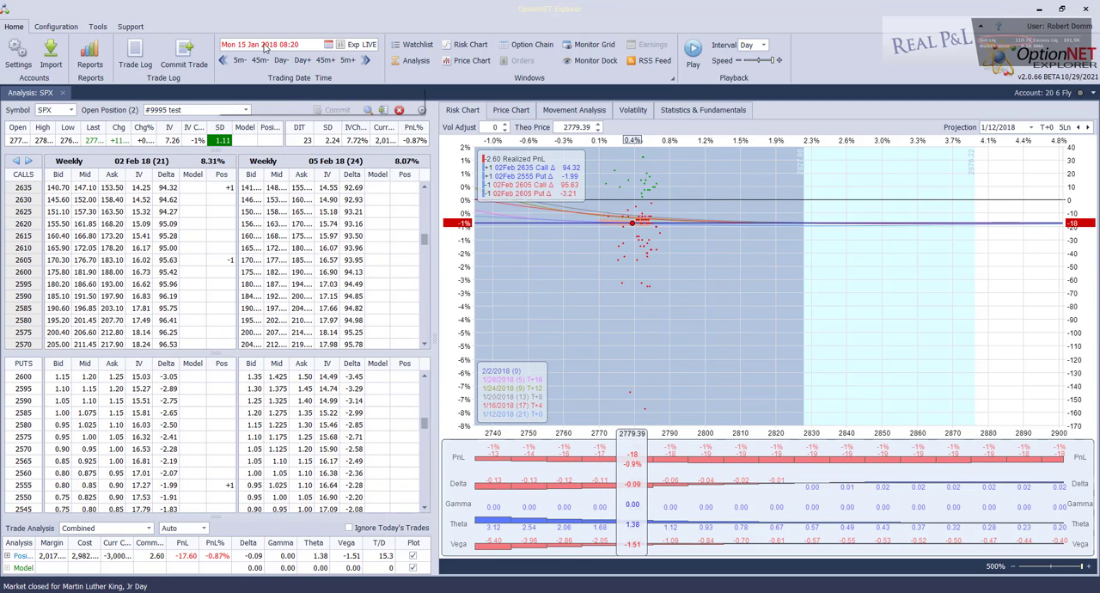
left_click(301, 61)
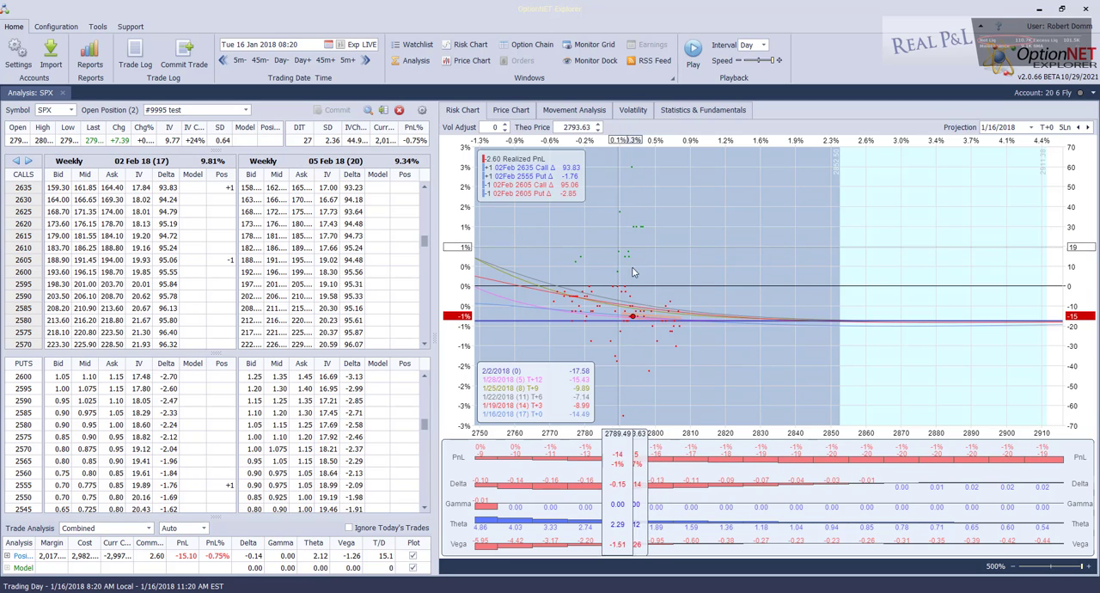
Examine the test position's P&L on the risk chart at 08:20 on each trading day from 17 to 19 January 2018
left_click(301, 62)
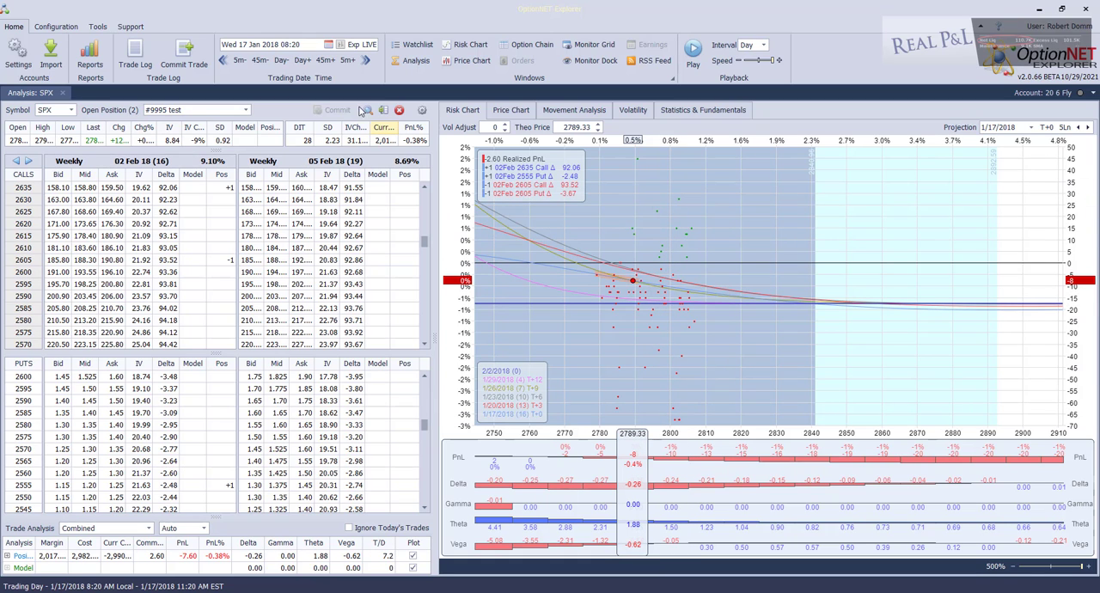
left_click(303, 60)
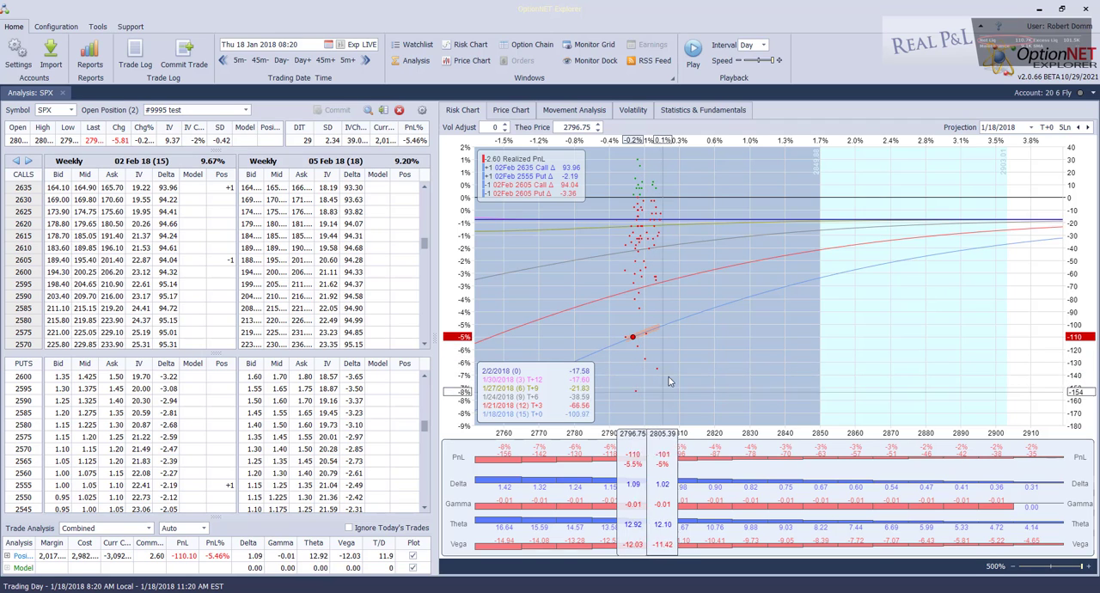
left_click(302, 61)
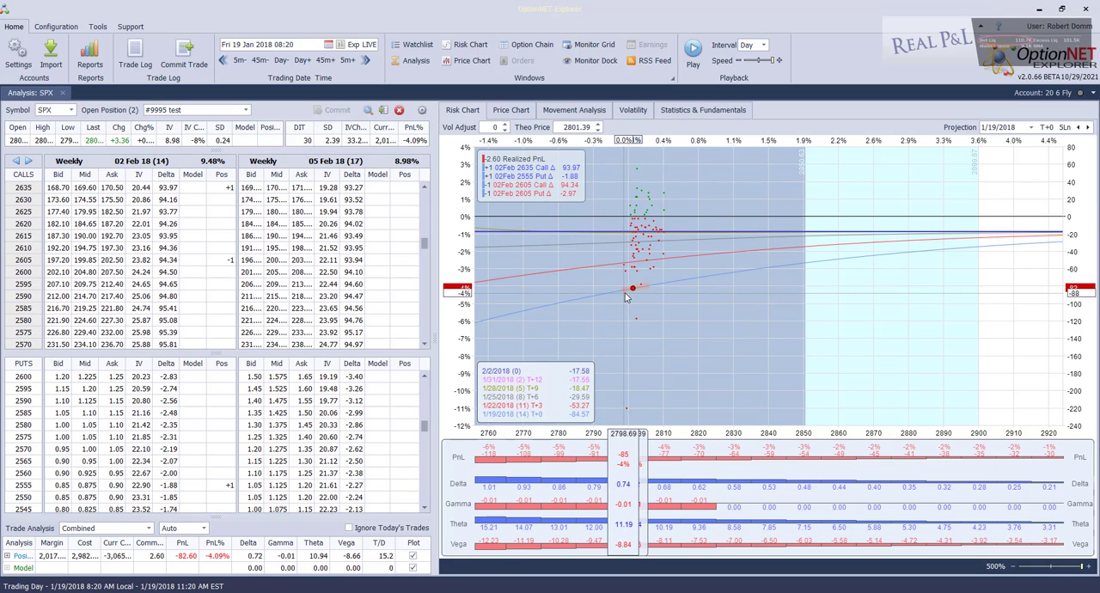
mouse_move(630, 295)
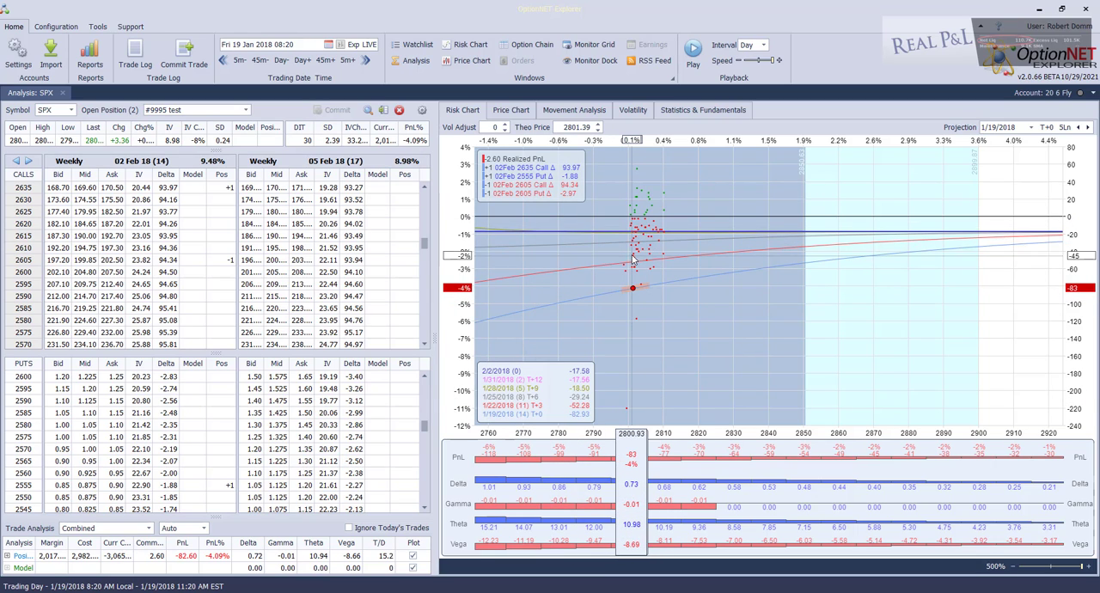
Continue the test position's daily P&L review at 08:20 from 22 January to 29 January 2018
left_click(302, 60)
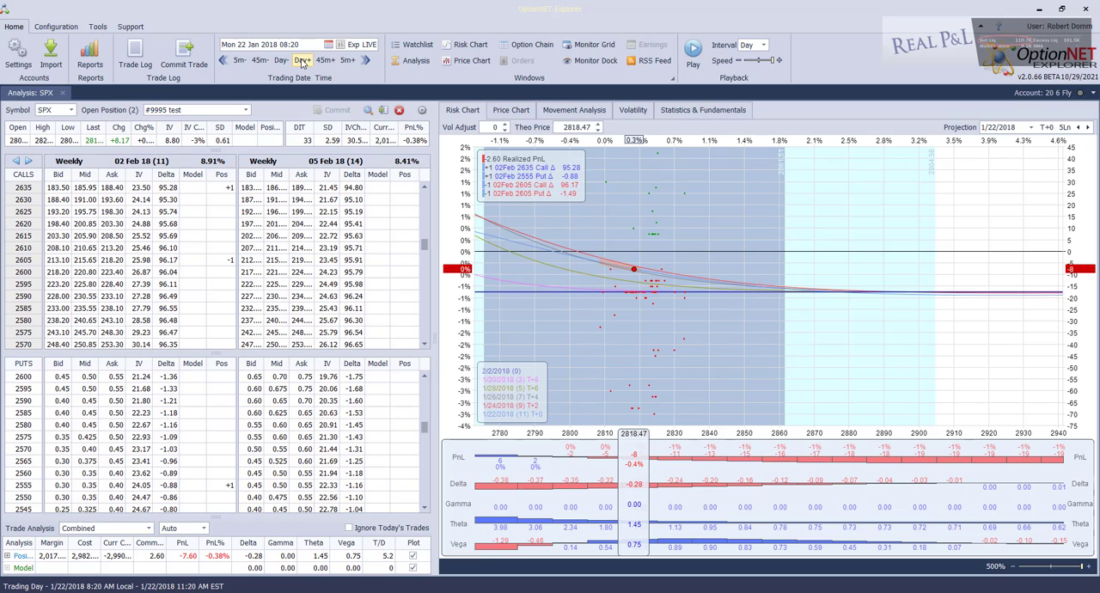
left_click(301, 60)
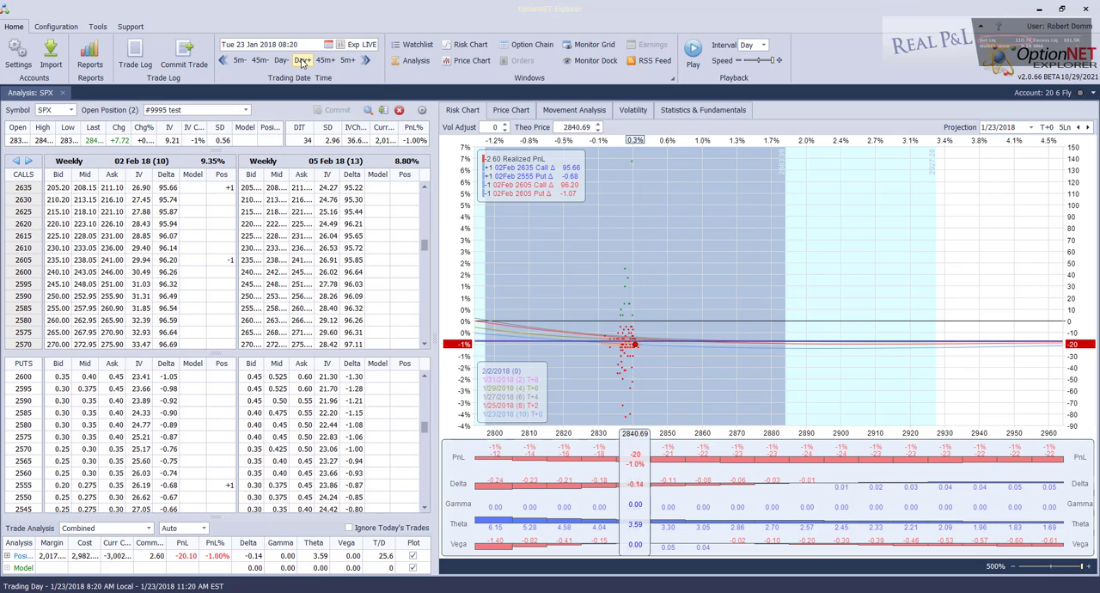
left_click(301, 60)
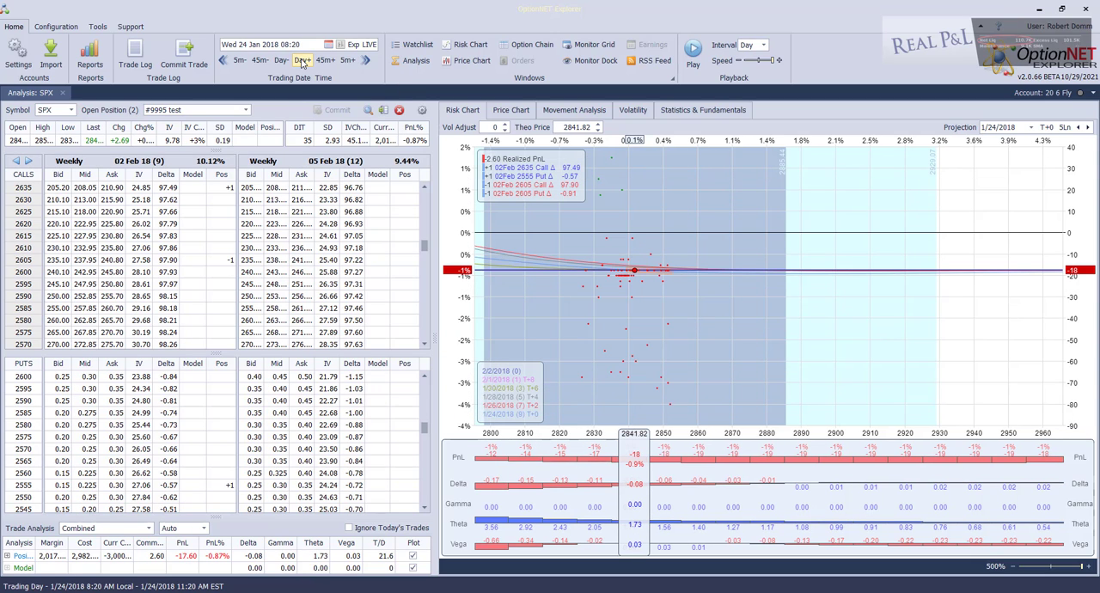
left_click(302, 61)
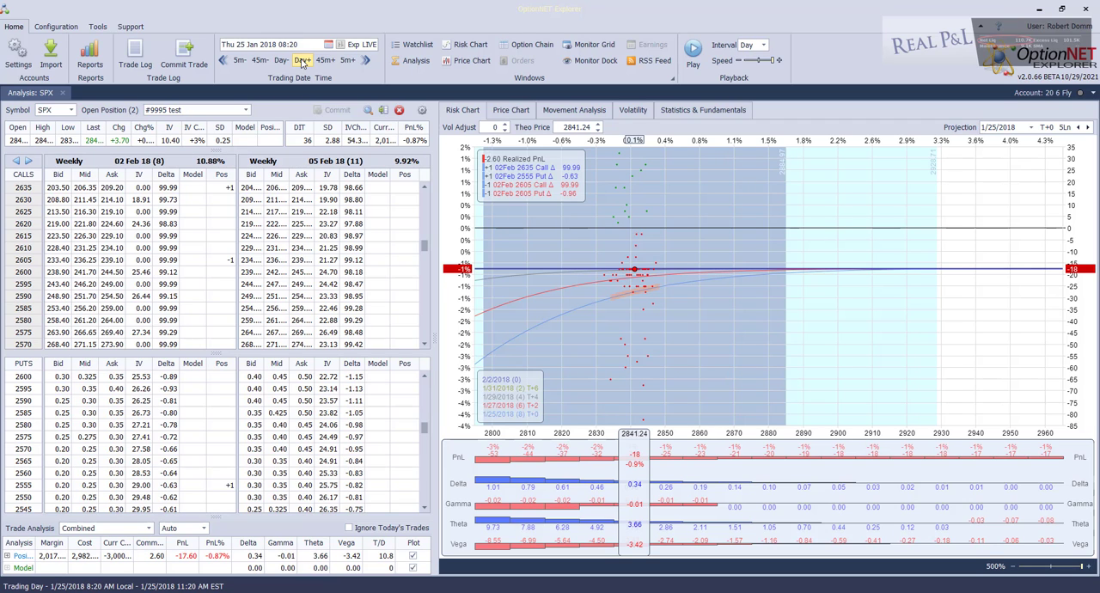
left_click(302, 60)
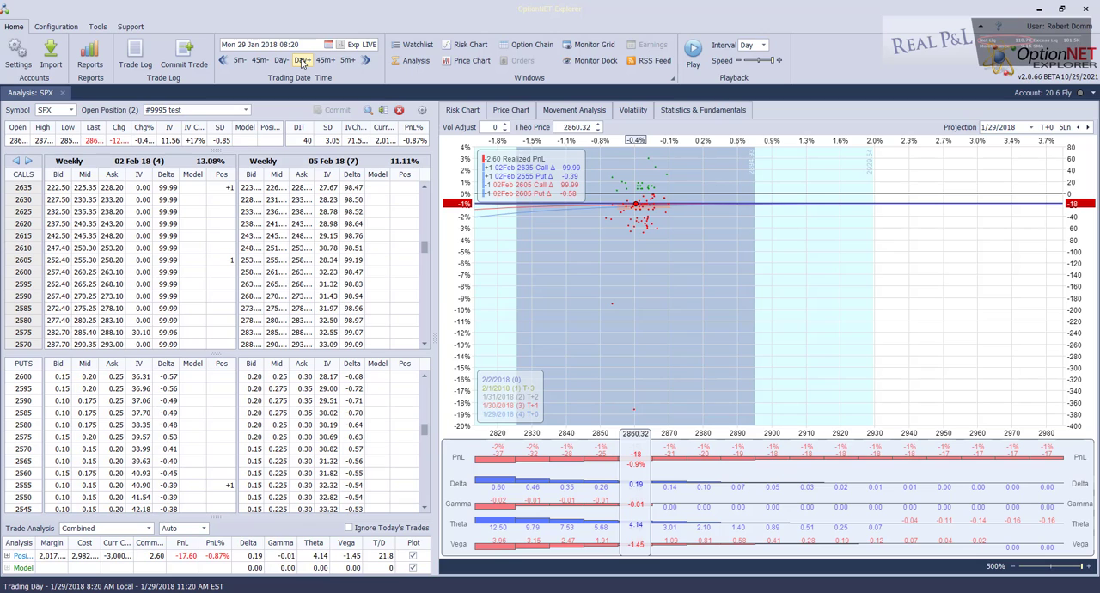
Review the test position's P&L at 08:20 daily from 30 January to 2 February 2018, ending at 13:00 on that last day
left_click(302, 60)
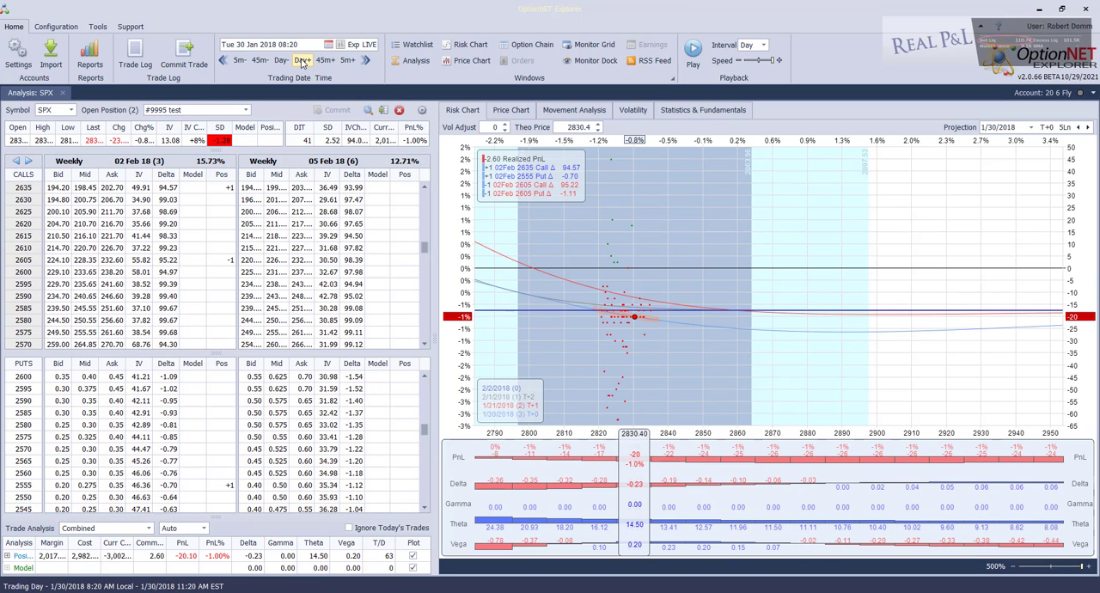
left_click(301, 60)
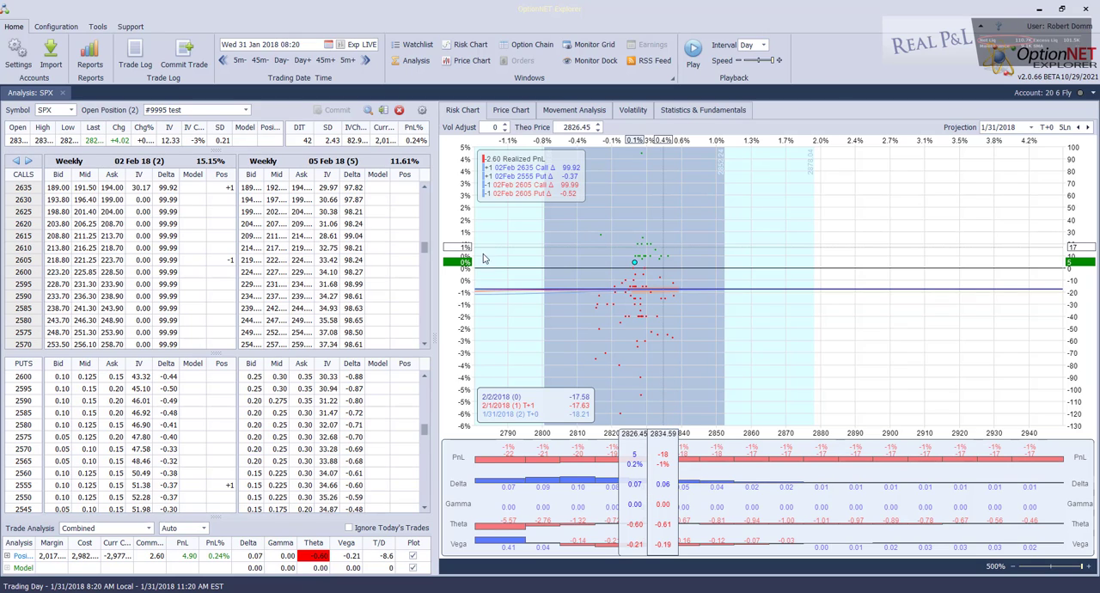
left_click(303, 60)
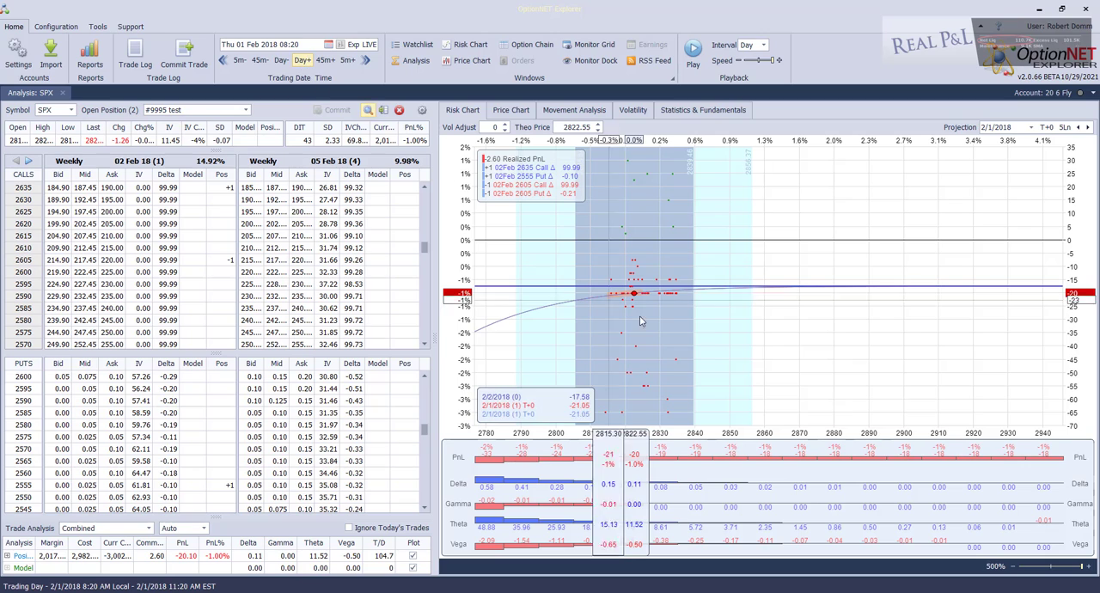
left_click(302, 60)
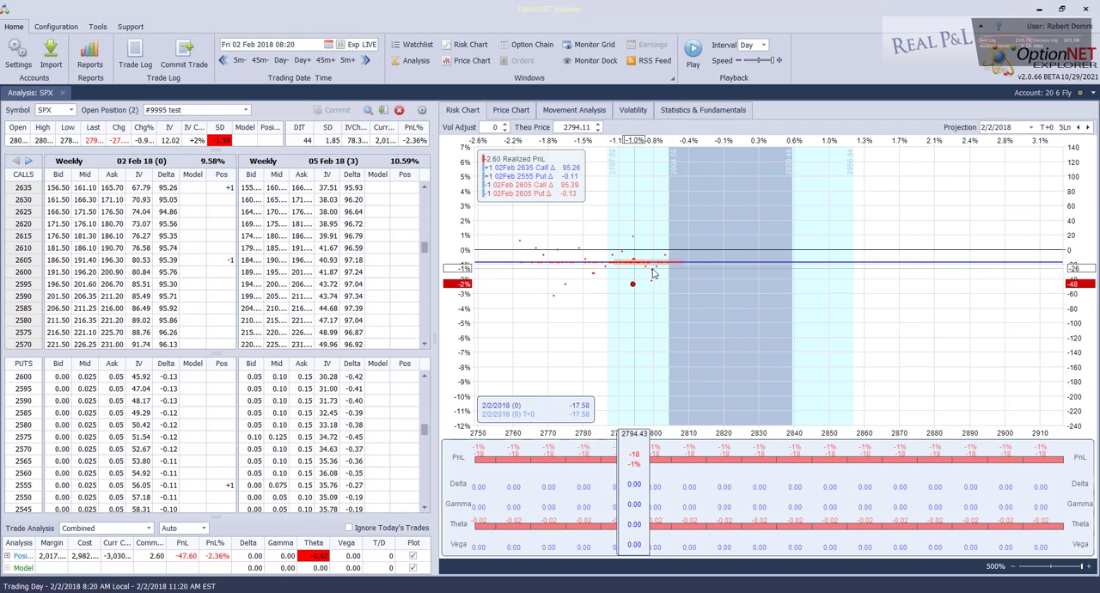
left_click(365, 60)
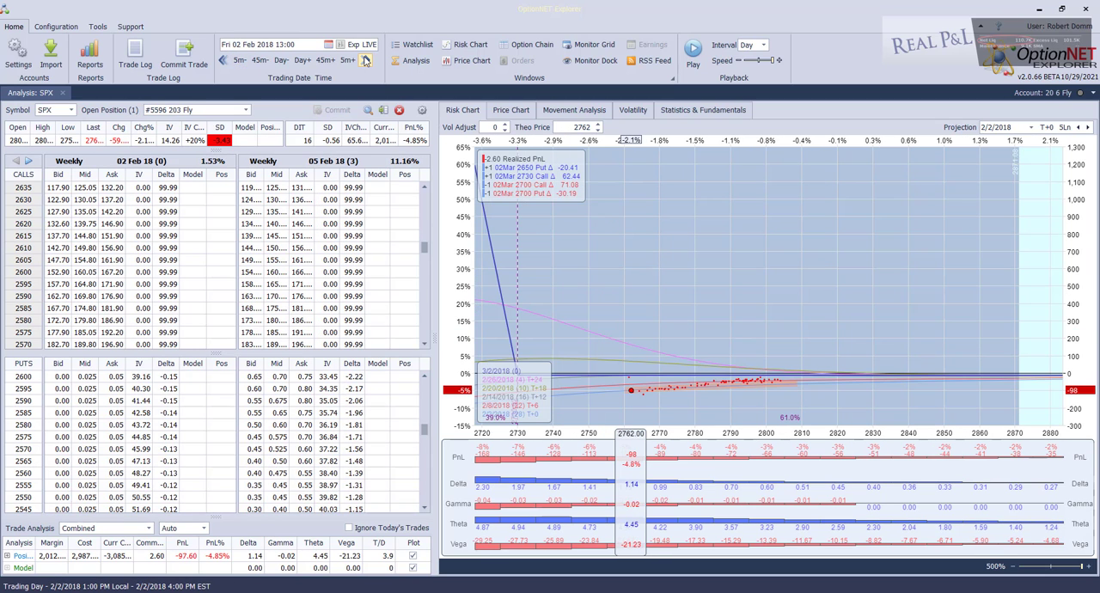
Check the list of open positions and move the trading date back to 1 February 2018 at 12:55
left_click(246, 111)
left_click(235, 149)
left_click(240, 59)
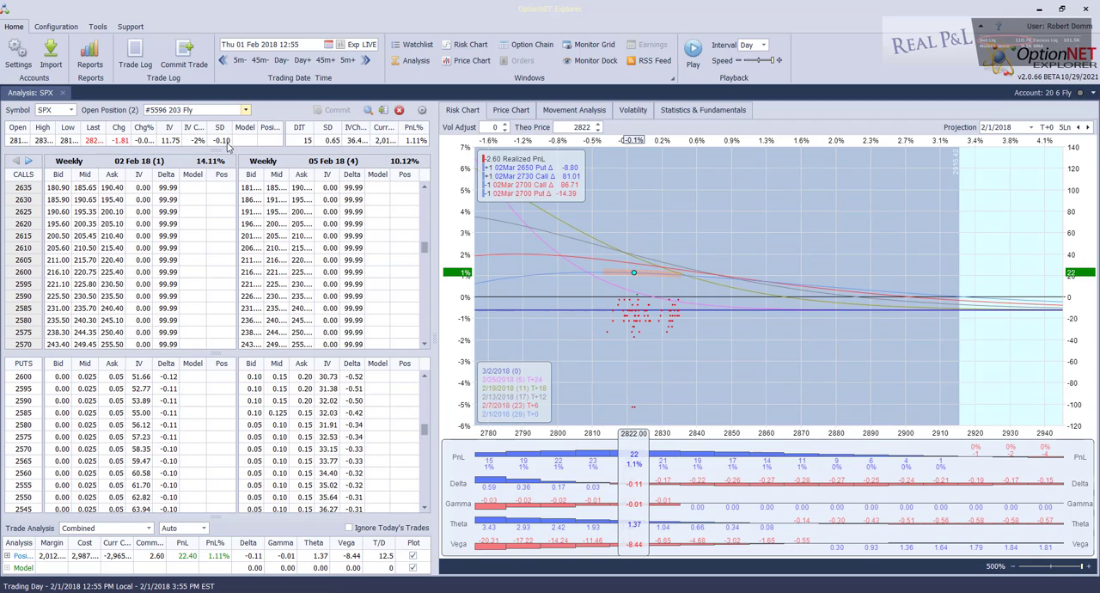